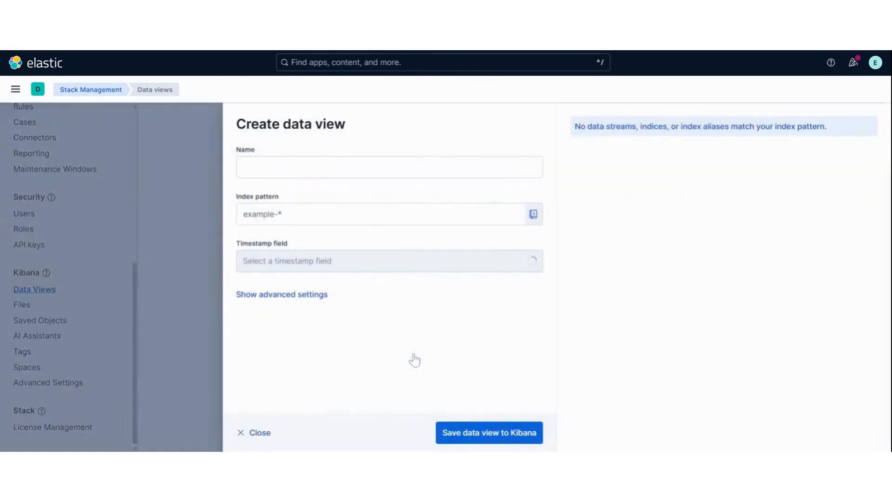
left_click(313, 173)
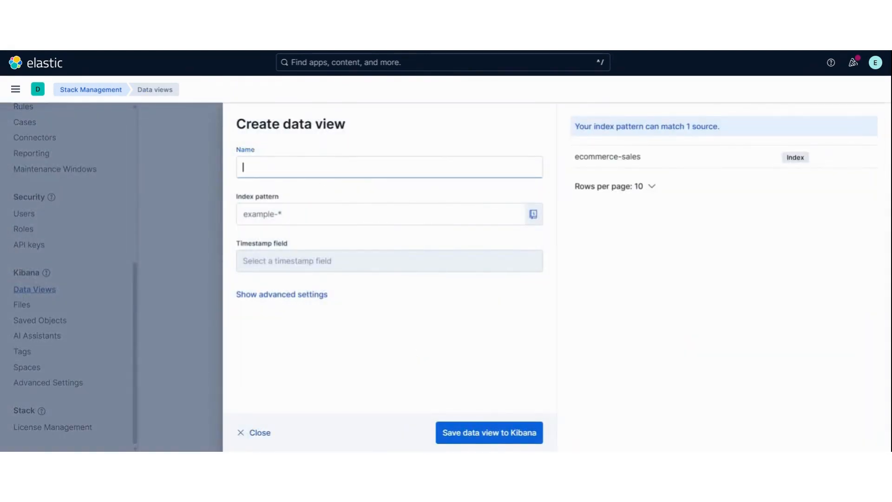
type("ecommerce")
left_click(267, 215)
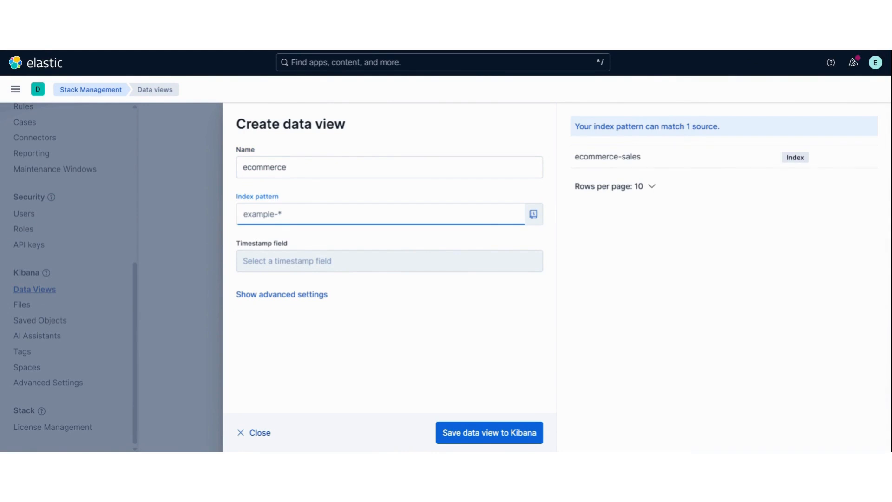
type("ecommer")
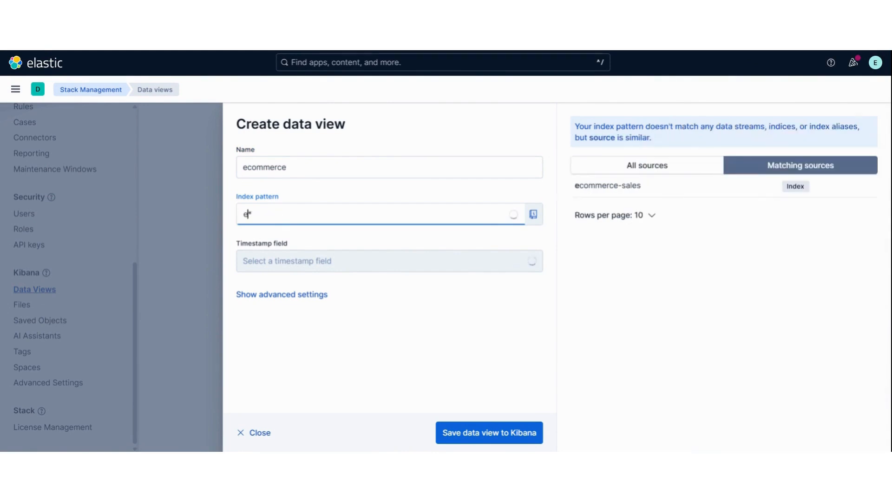
type("ce-sales")
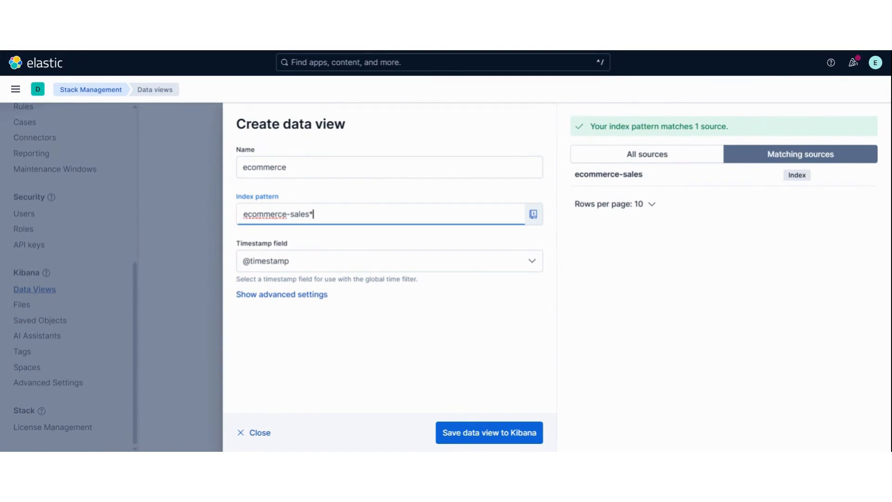
left_click(478, 433)
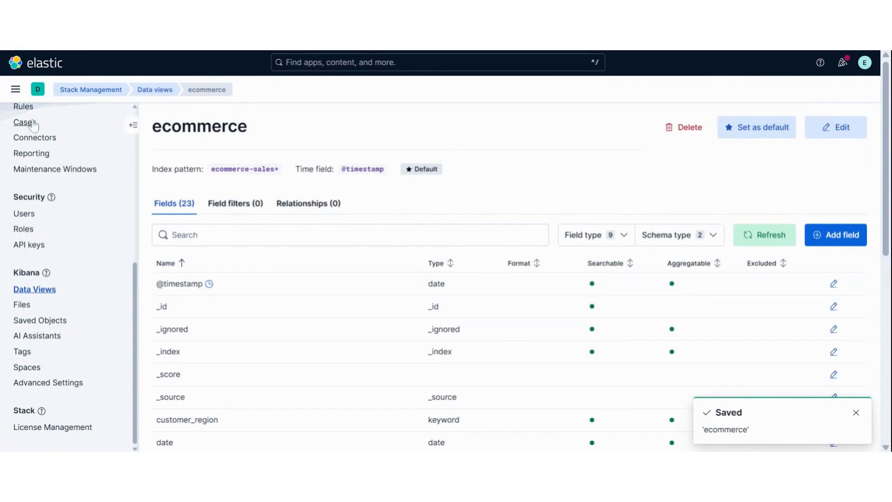
Create a new dashboard and save it with the title ECOM Dashboard.
left_click(16, 91)
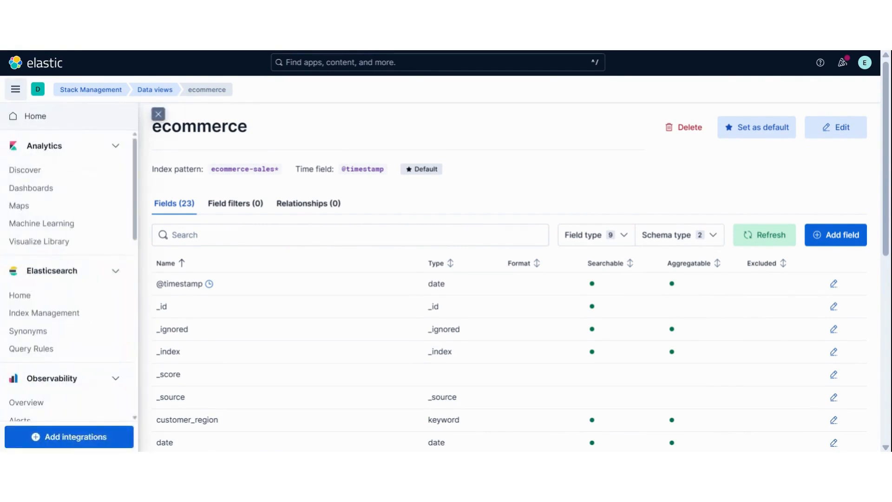
left_click(40, 191)
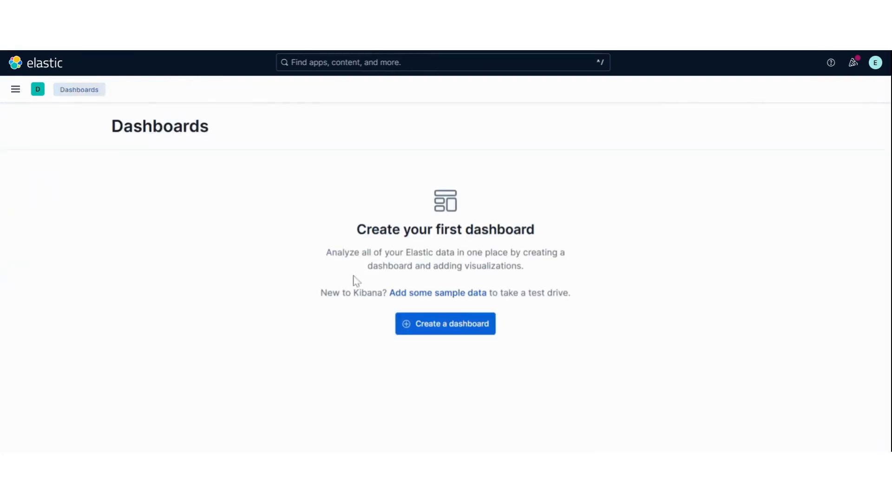
left_click(456, 323)
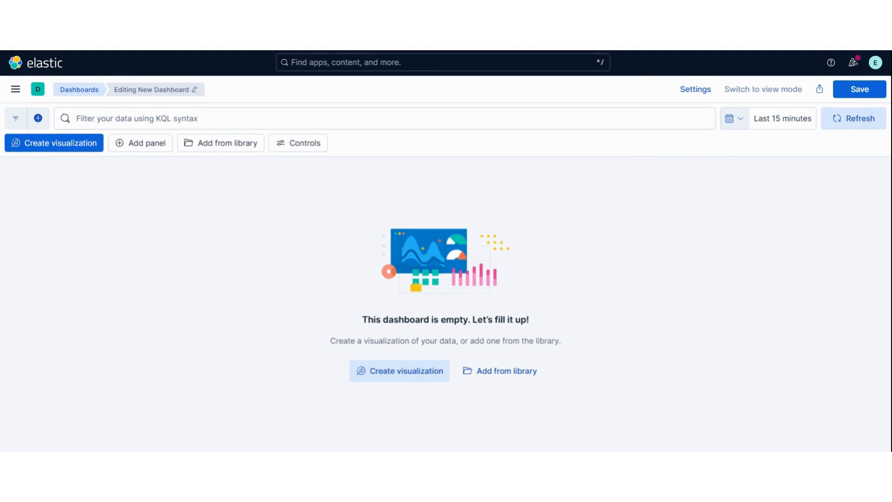
left_click(860, 90)
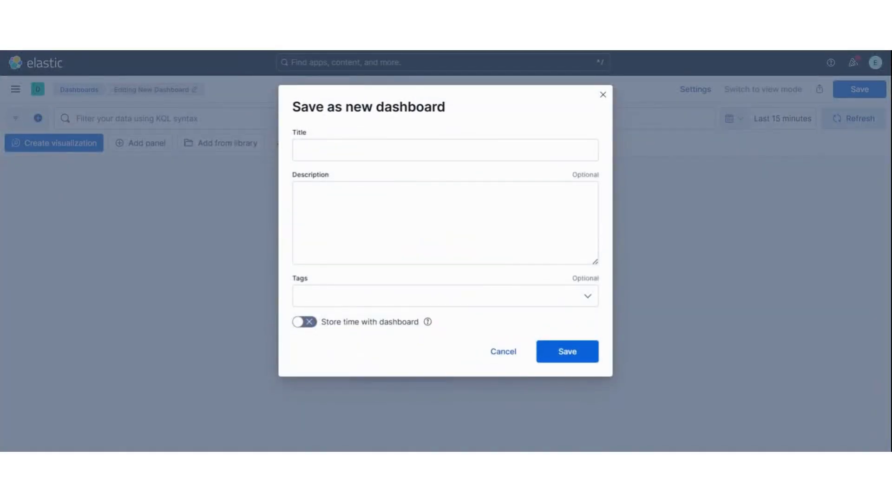
type("ECOM Dashboard")
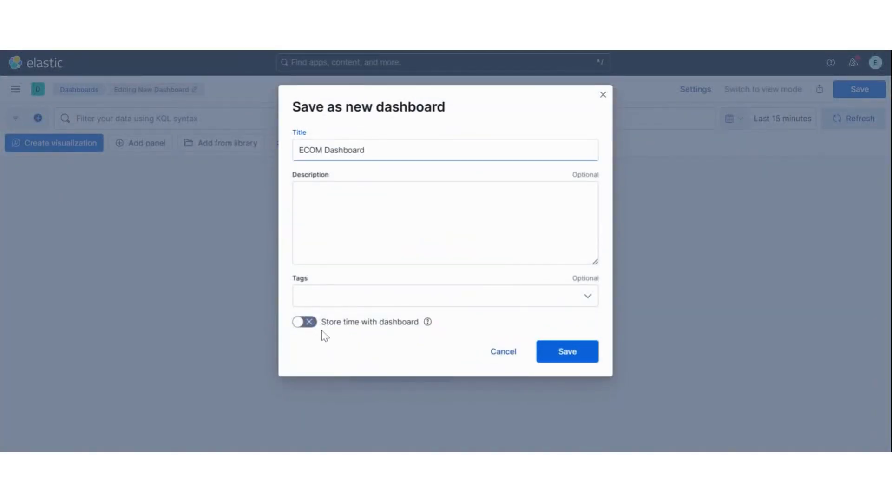
left_click(571, 357)
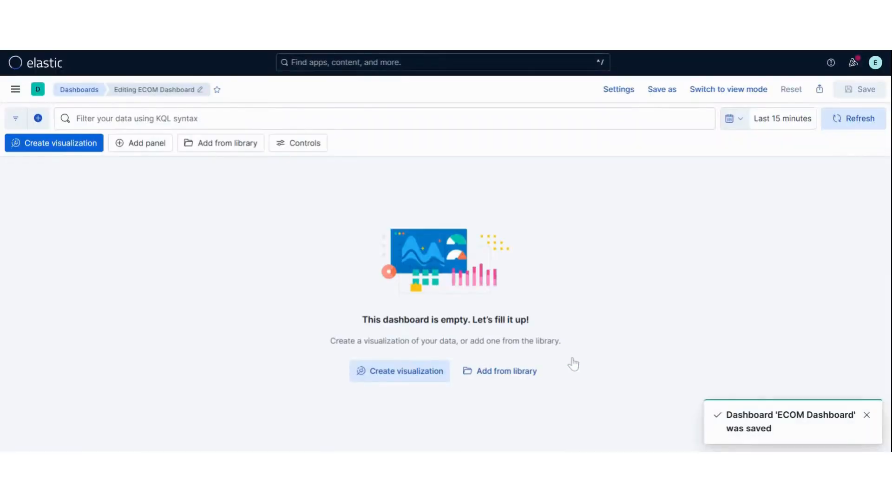
Open Discover for the ecommerce data view and set the time range to the last 1 year.
left_click(15, 90)
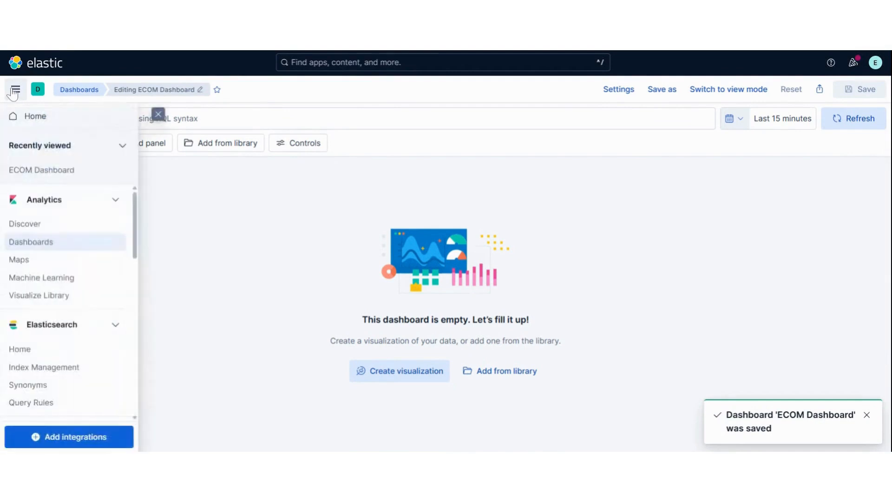
left_click(29, 225)
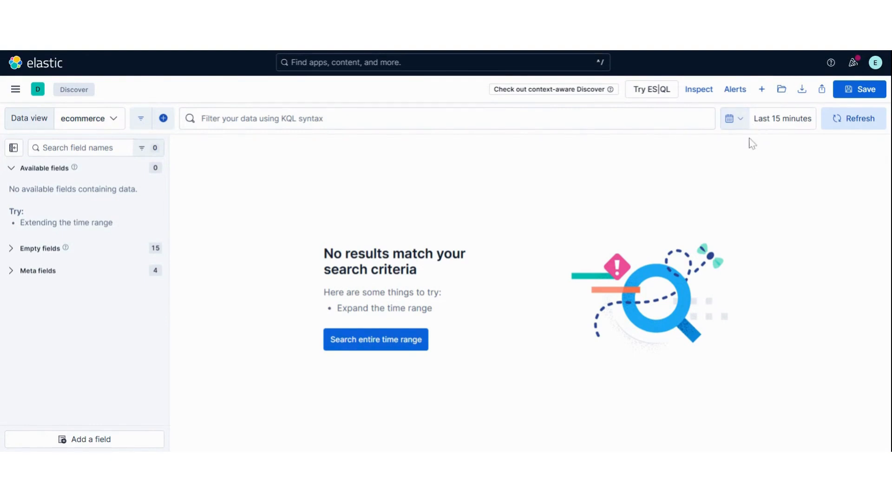
left_click(735, 119)
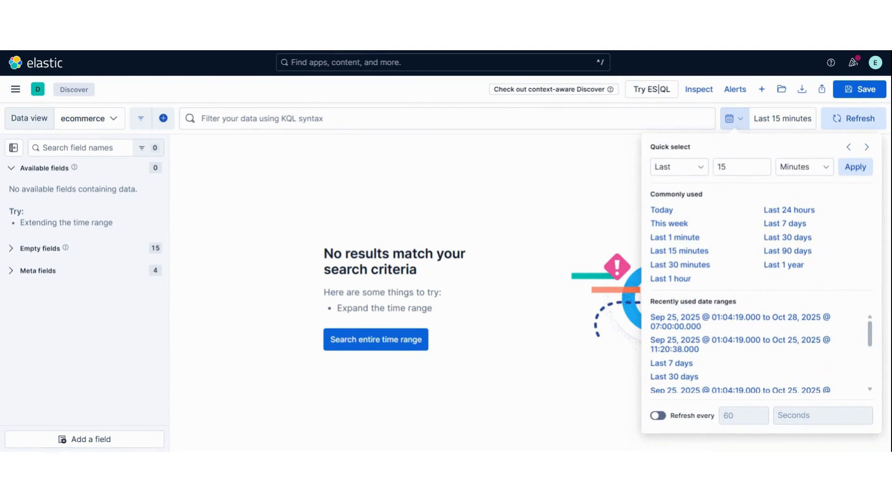
left_click(784, 265)
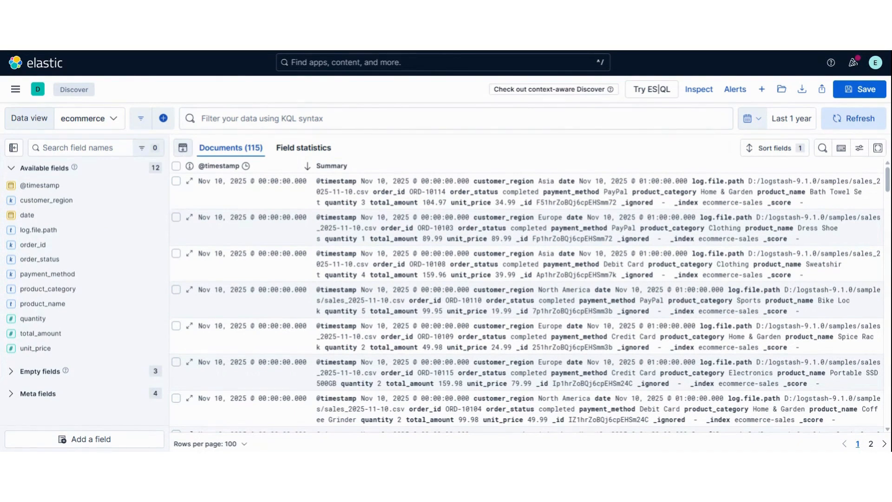
Show the chart of document counts over time in Discover, and hide it again.
left_click(183, 148)
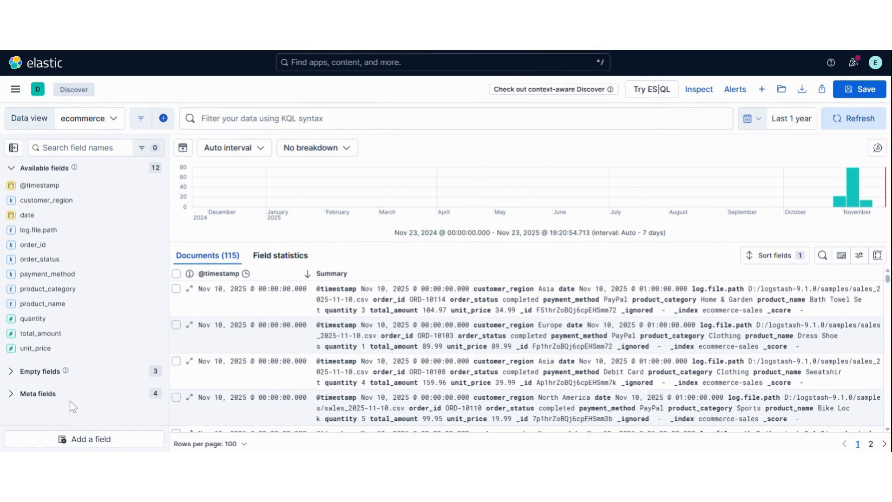
left_click(183, 148)
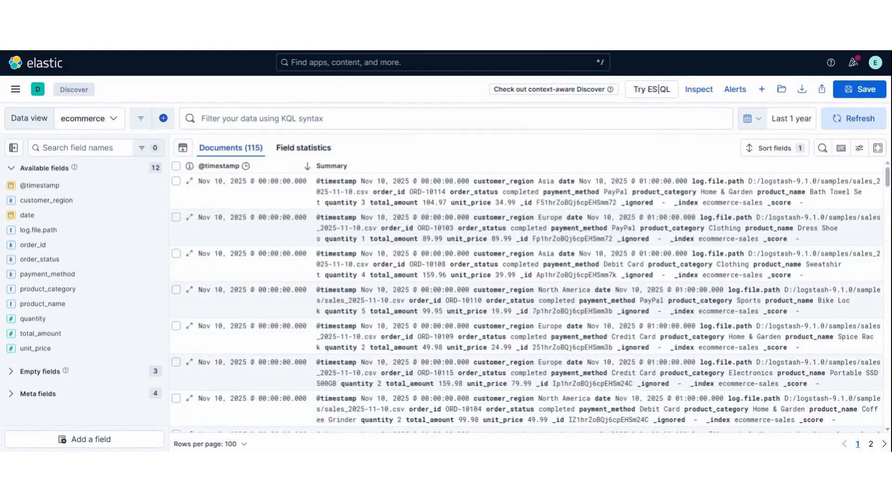
Add the product_name and product_category fields as columns of the documents table.
left_click(78, 148)
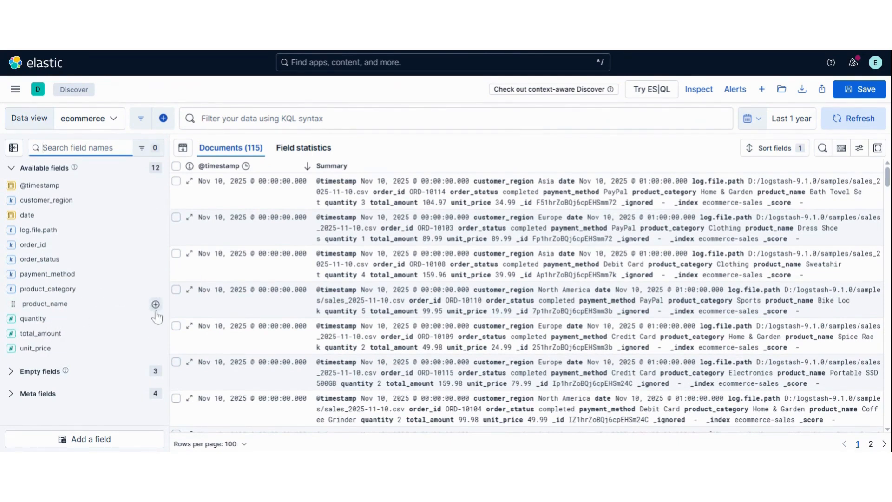
left_click(155, 304)
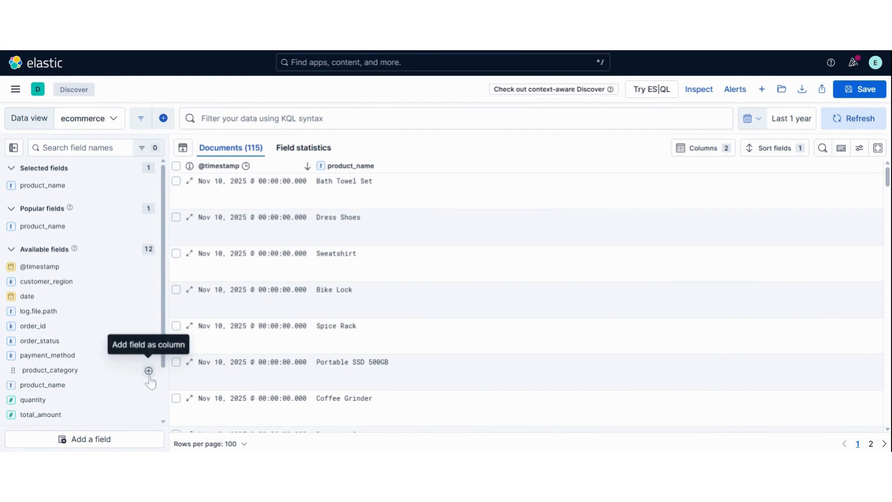
left_click(148, 370)
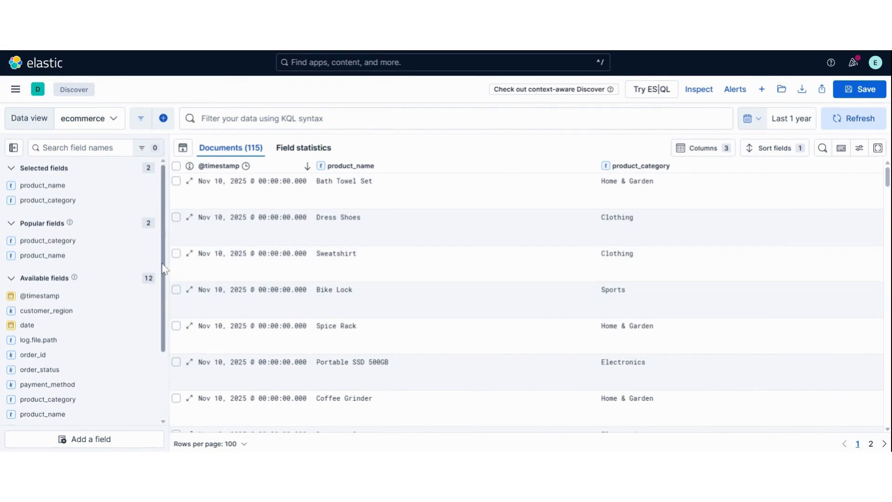
Add quantity, unit_price, total_amount, customer_region and payment_method as further columns of the documents table.
left_click_drag(164, 269, 158, 339)
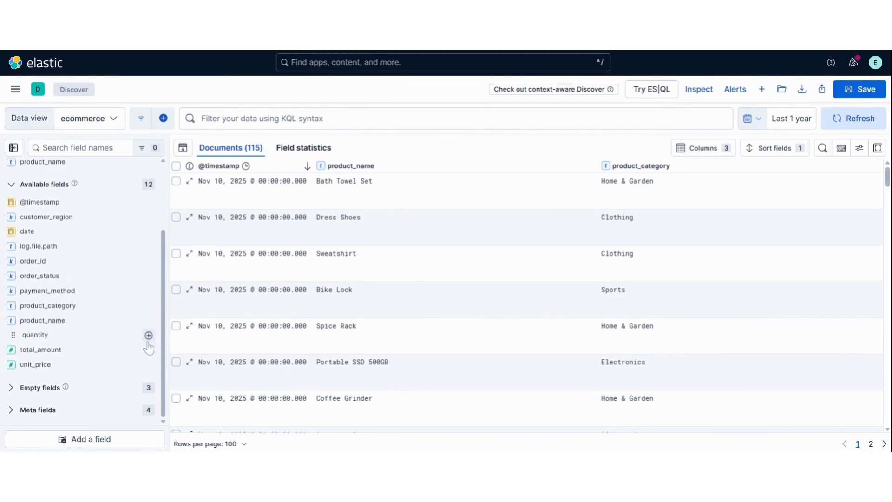
left_click(149, 335)
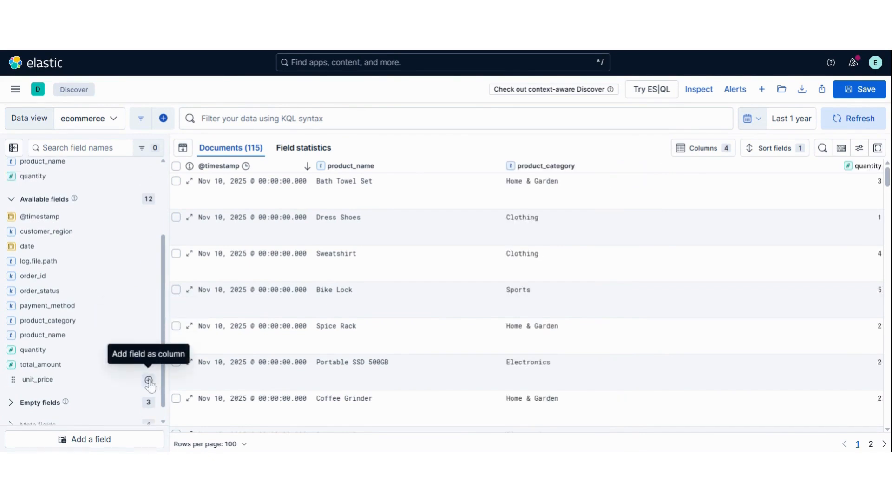
left_click(148, 381)
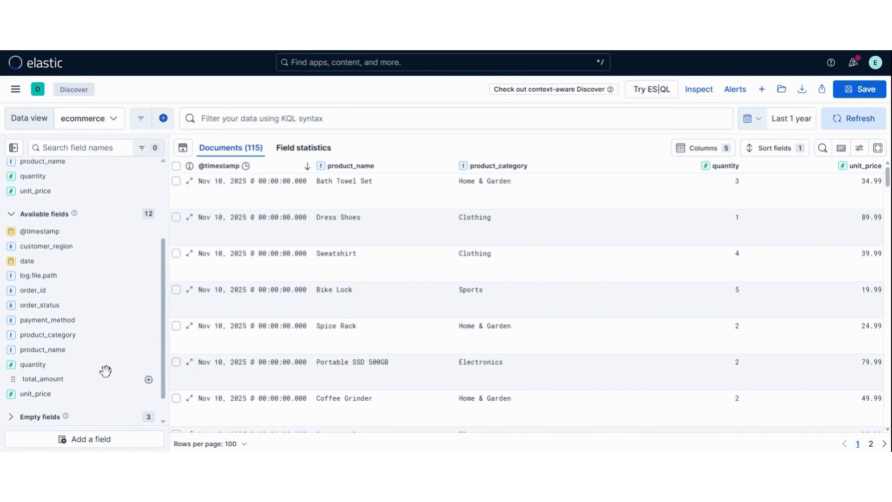
left_click(149, 380)
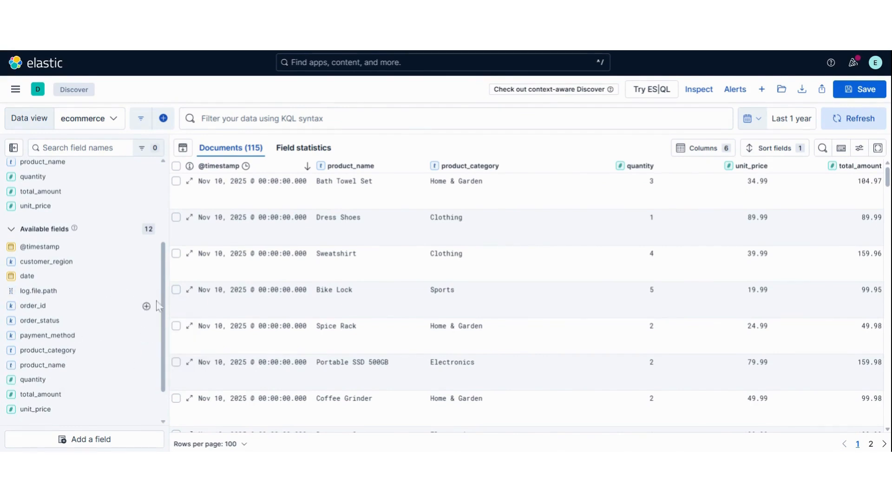
left_click_drag(169, 327, 171, 328)
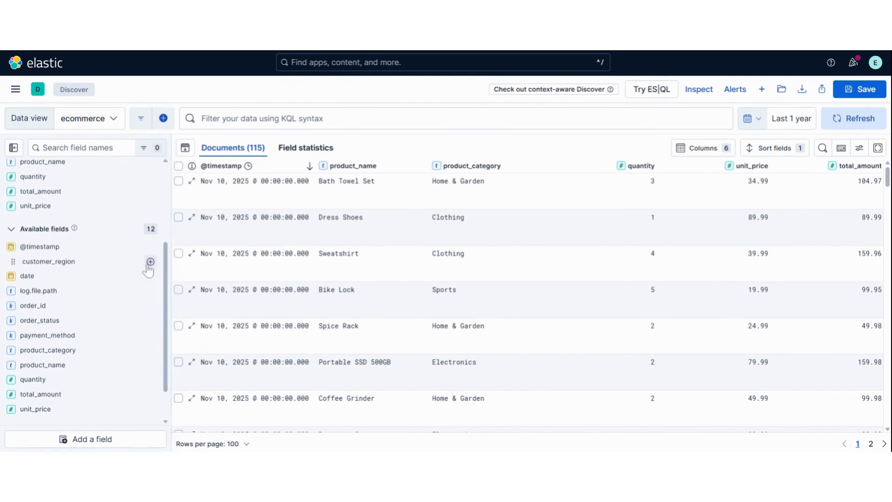
left_click(149, 265)
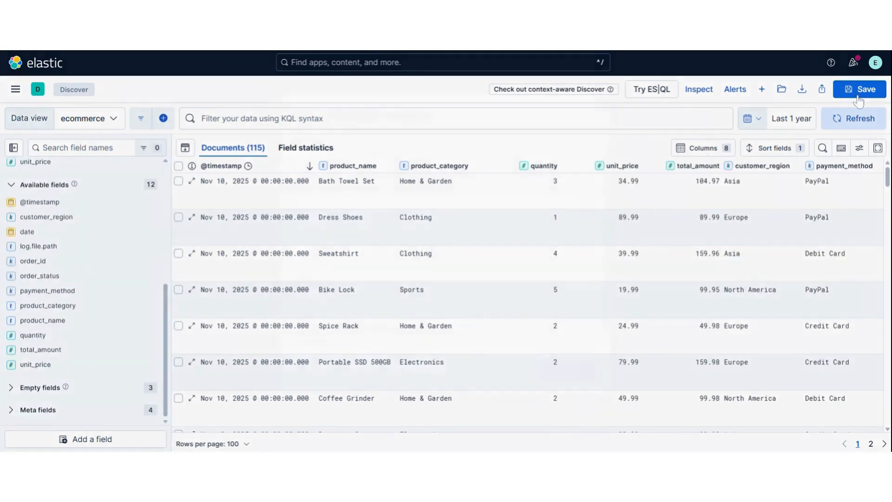
Save the Discover session as ECOM Overview with the time range stored in it.
left_click(857, 95)
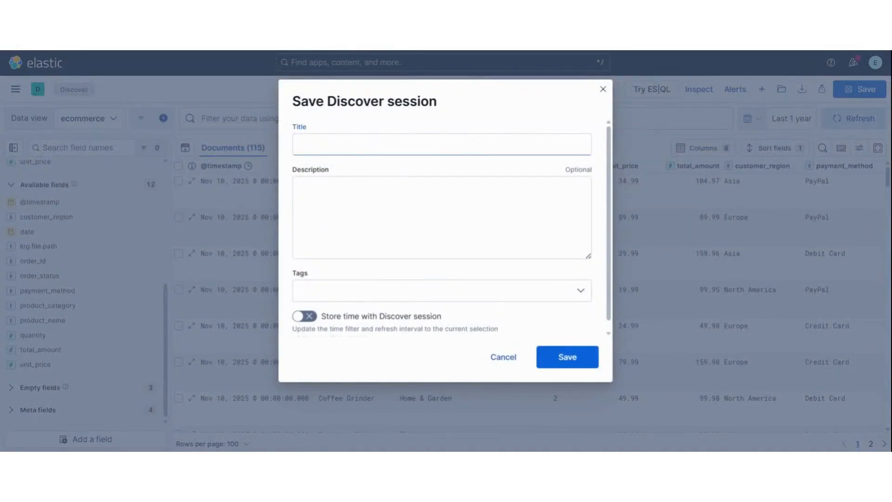
type("ECOM Overview")
left_click(310, 324)
left_click(308, 321)
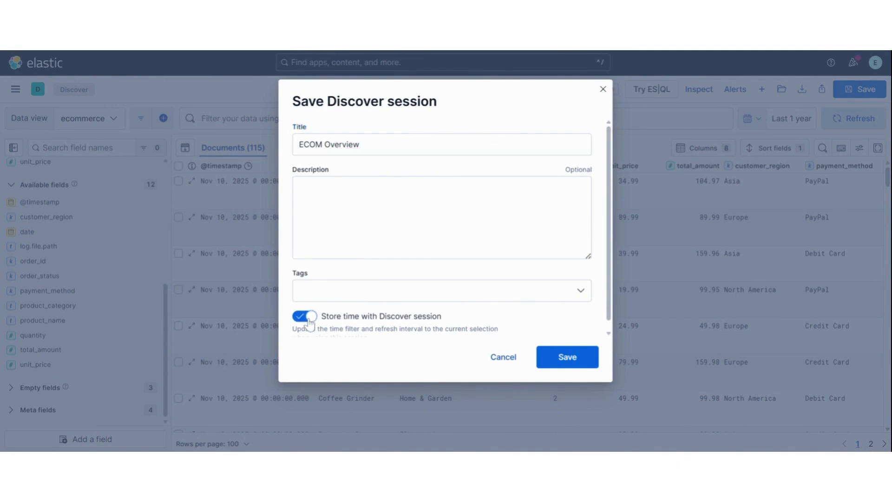
left_click(568, 357)
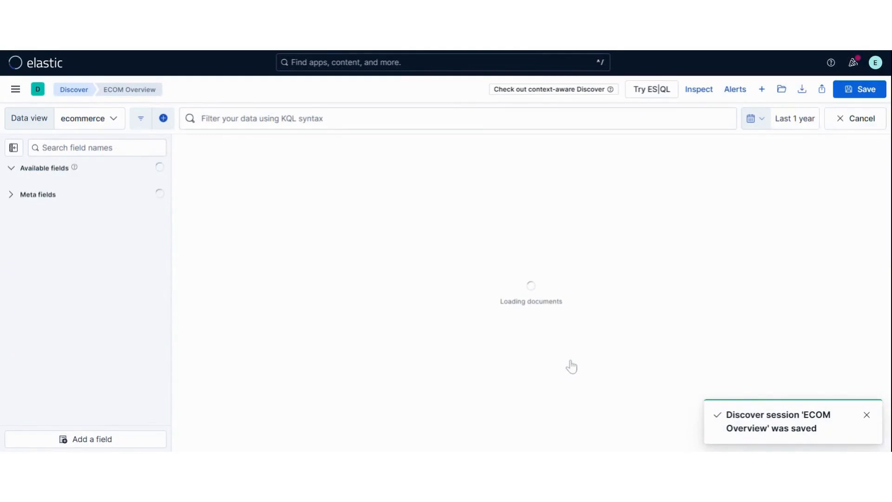
Return to the ECOM Dashboard and start a new visualization of the Metric type.
mouse_move(572, 367)
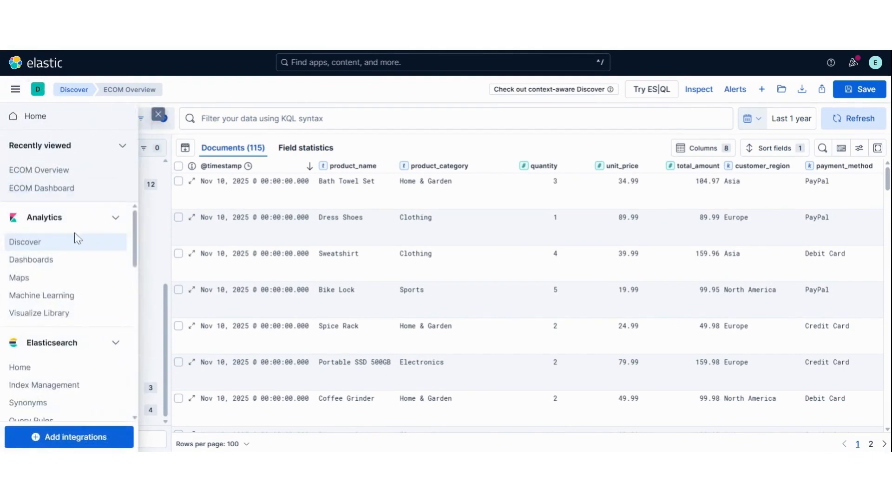
left_click(31, 260)
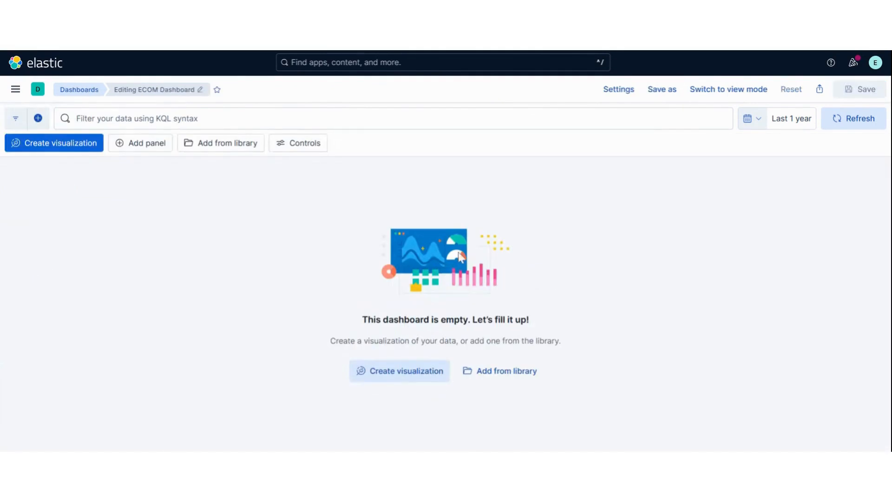
left_click(405, 378)
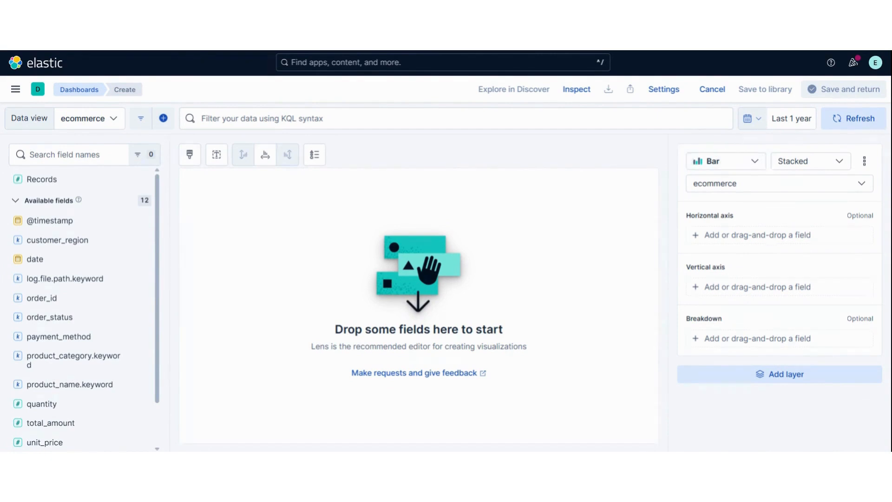
left_click(755, 163)
type("m")
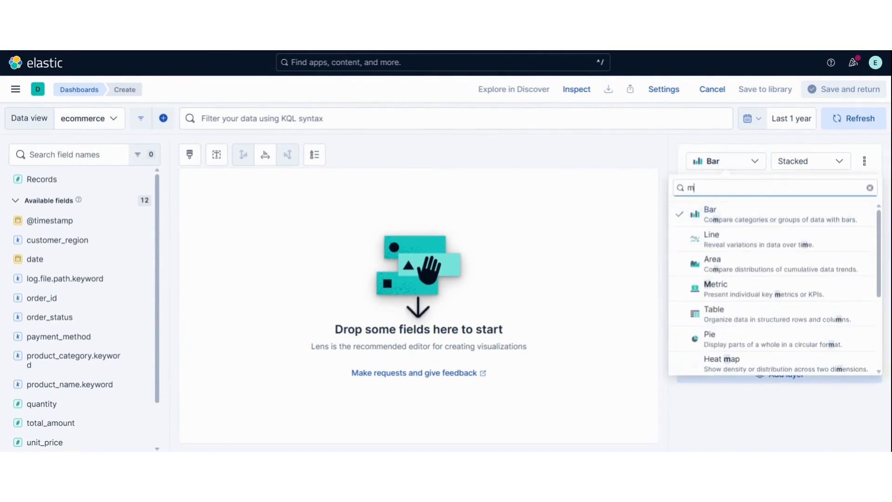
type("etr")
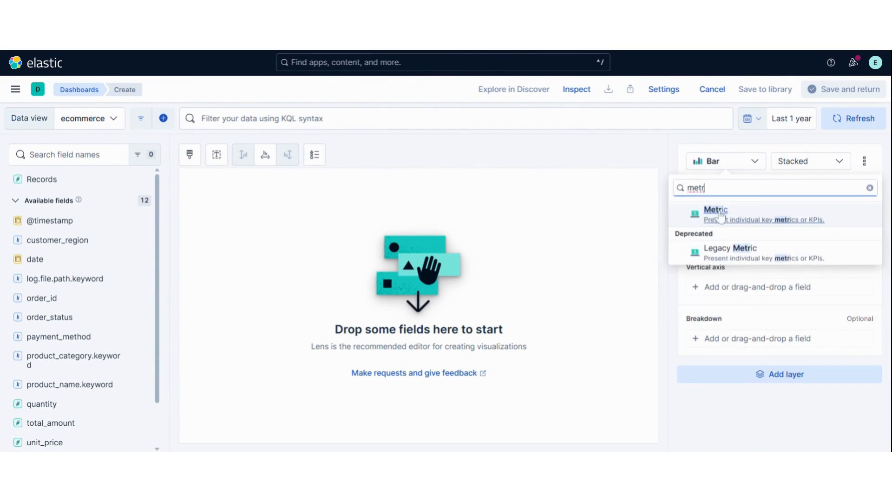
left_click(722, 210)
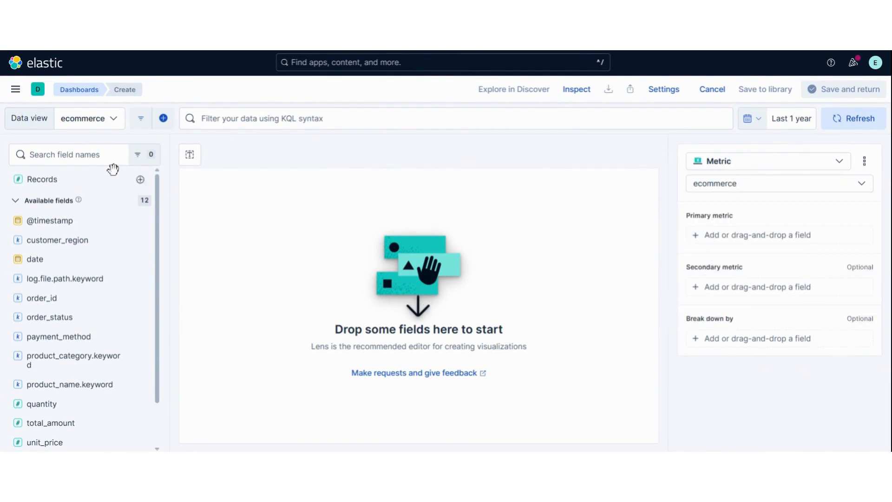
Add the total_amount field as the primary metric and aggregate it with the Sum function.
left_click(29, 154)
type("total")
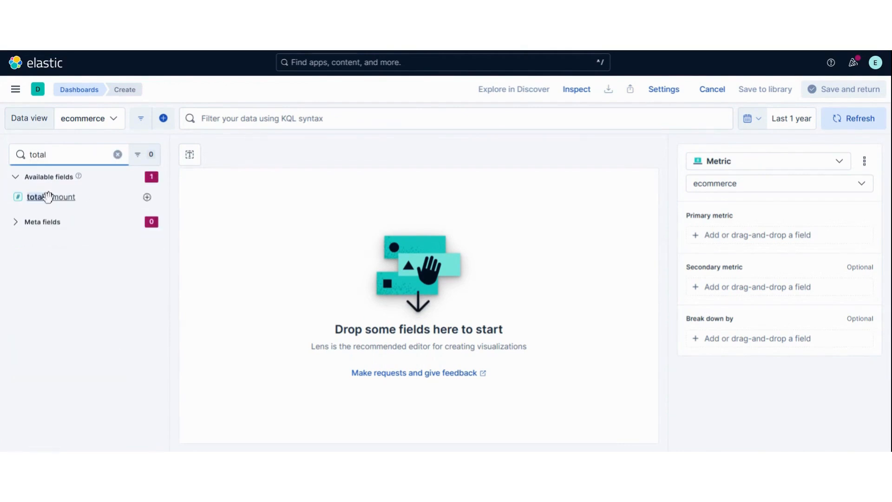
left_click_drag(54, 197, 418, 320)
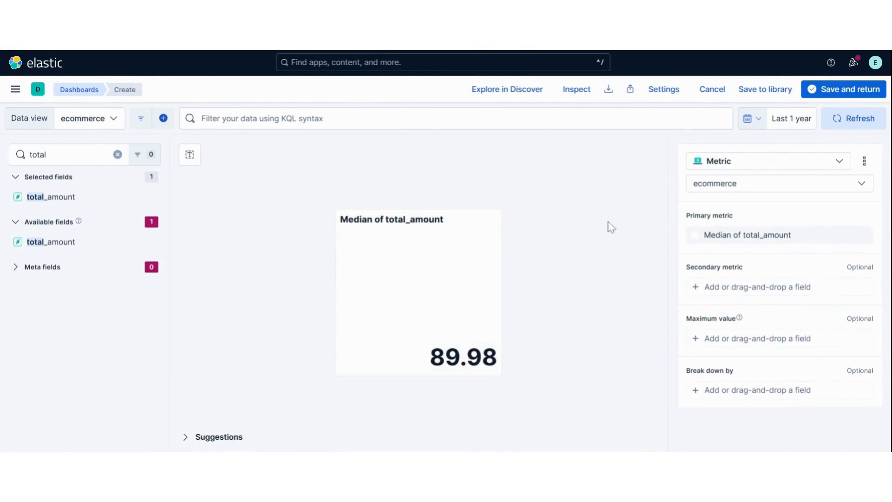
left_click(740, 234)
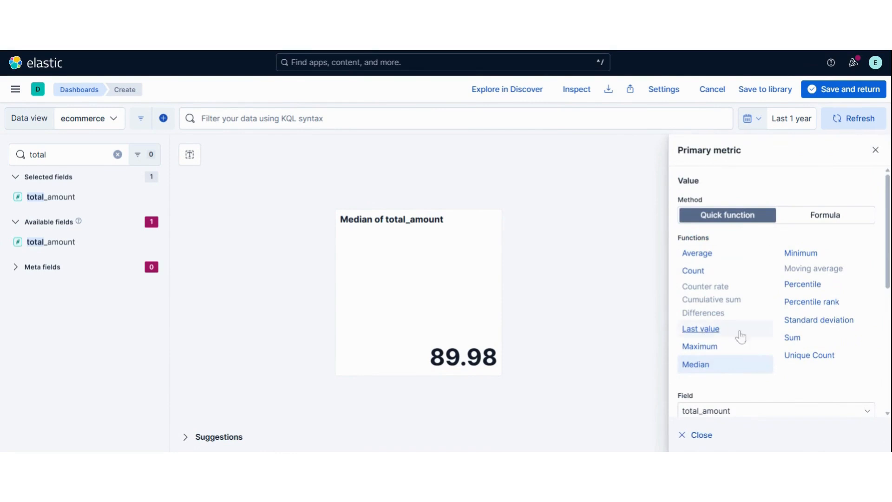
left_click(790, 337)
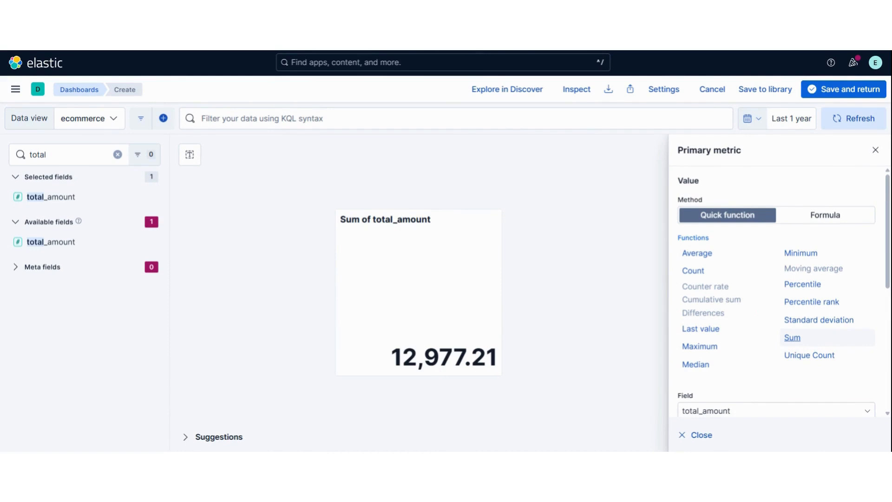
Format the summed metric as Number with a $ suffix, and save the visualization back to the dashboard.
scroll(889, 218, "down", 5)
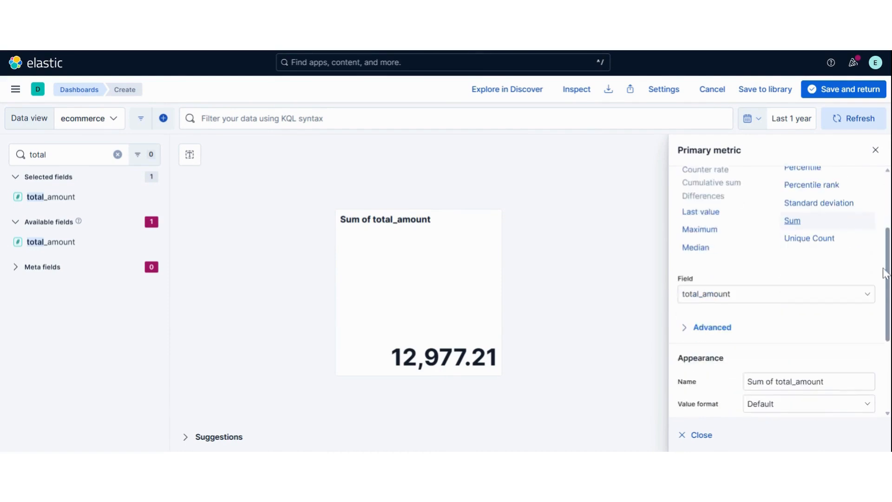
left_click(790, 256)
left_click(778, 289)
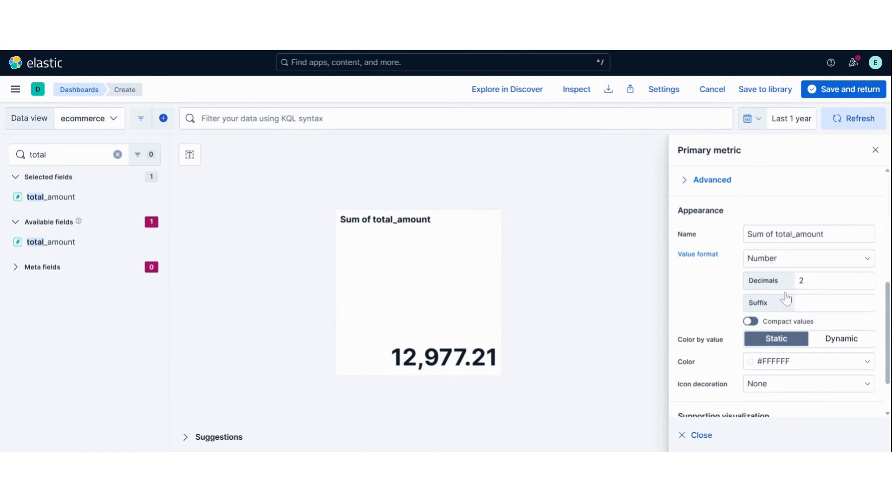
left_click(827, 303)
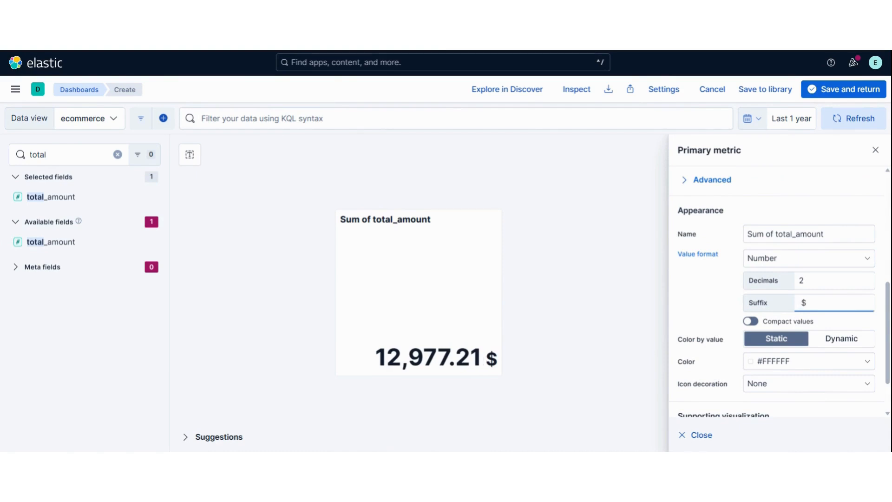
scroll(888, 324, "down", 2)
scroll(874, 302, "up", 5)
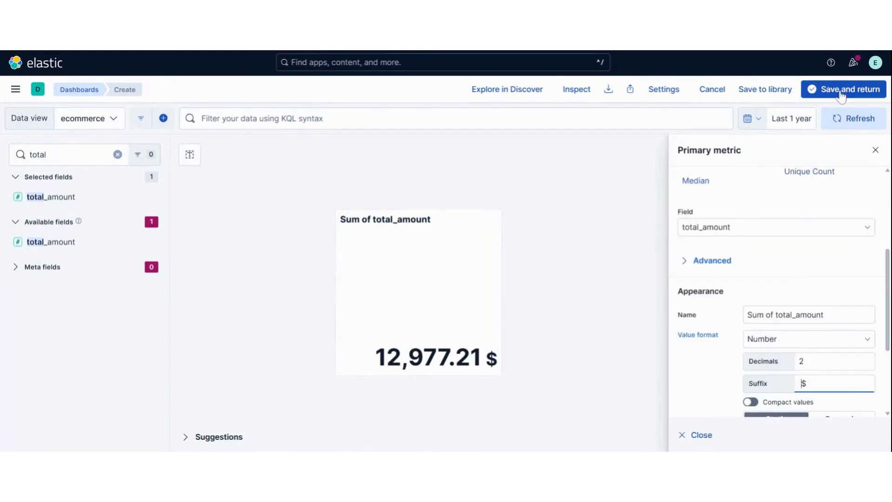
left_click(843, 91)
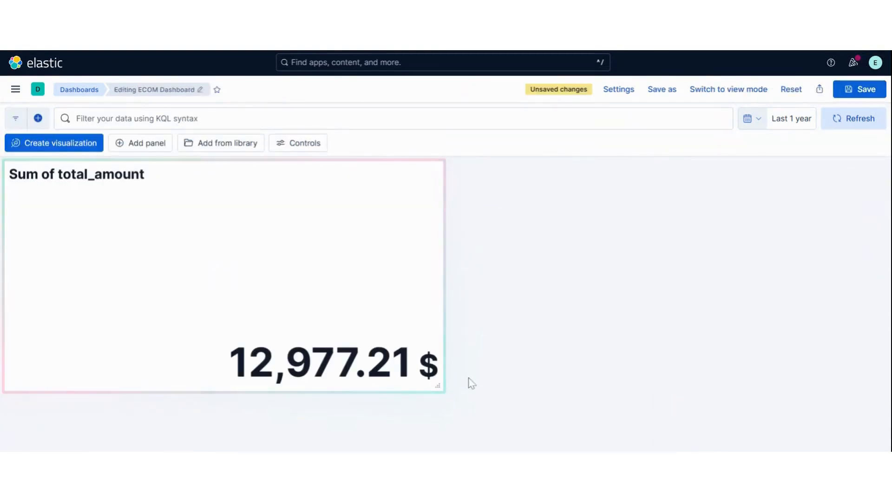
Shrink the Sum of total_amount panel to about a third of the dashboard's width and save the dashboard.
left_click_drag(440, 388, 221, 338)
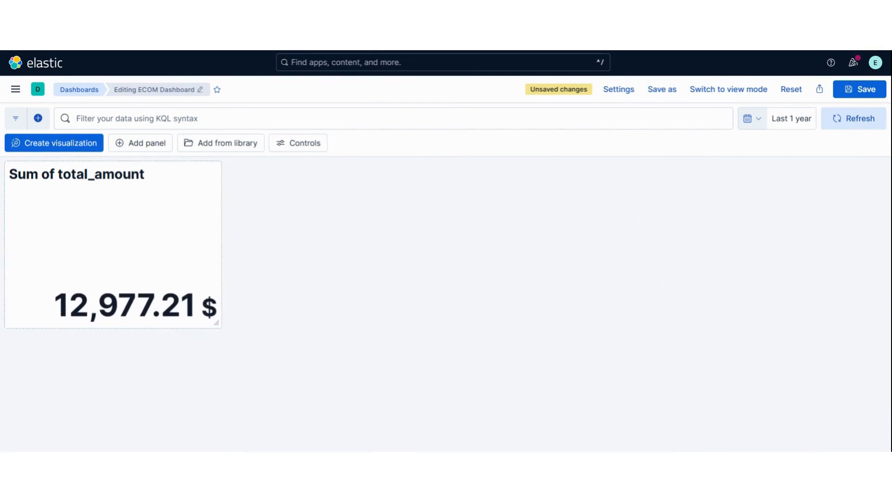
left_click(861, 93)
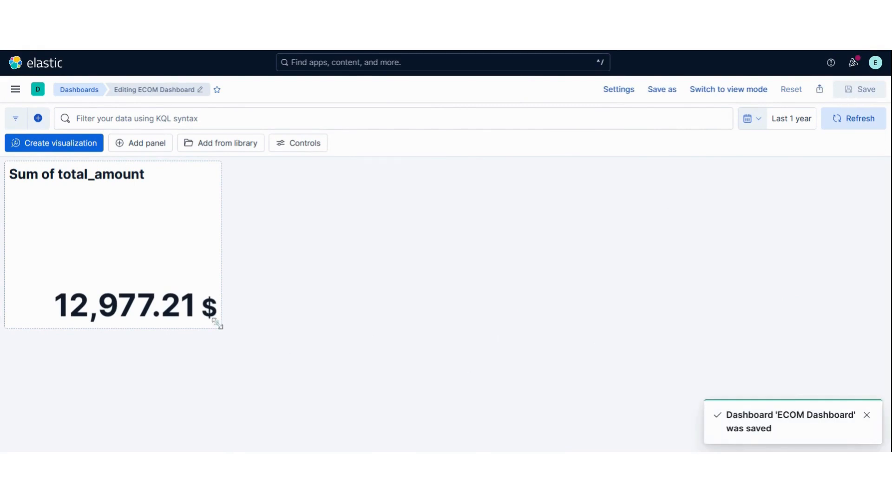
left_click_drag(220, 327, 276, 328)
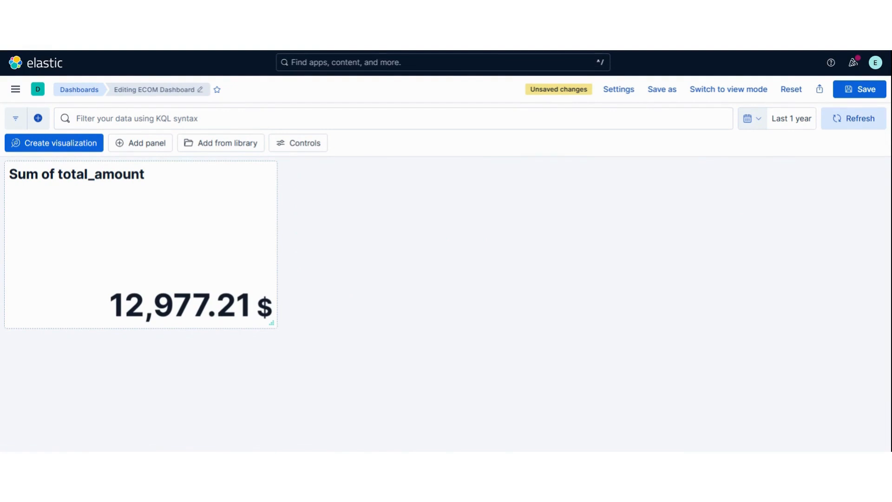
left_click(868, 96)
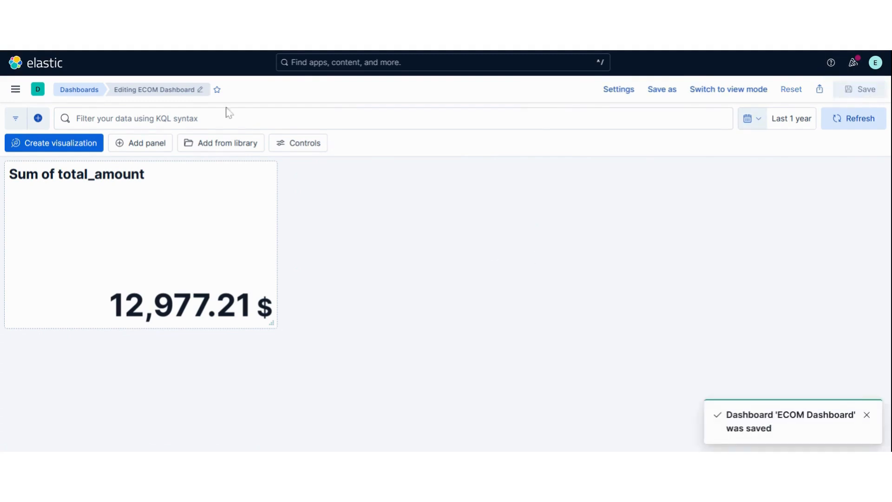
Add a Metric visualization counting the records to the dashboard, and resize its panel to match the Sum of total_amount panel.
left_click(55, 143)
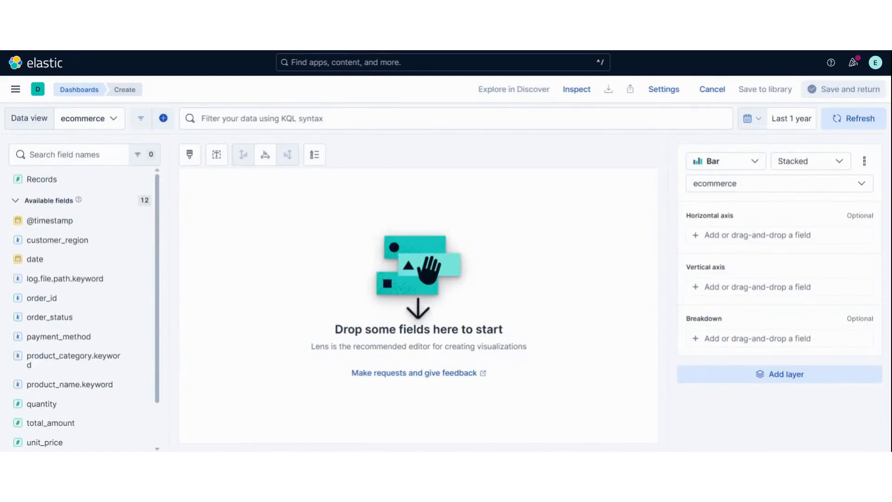
left_click(726, 162)
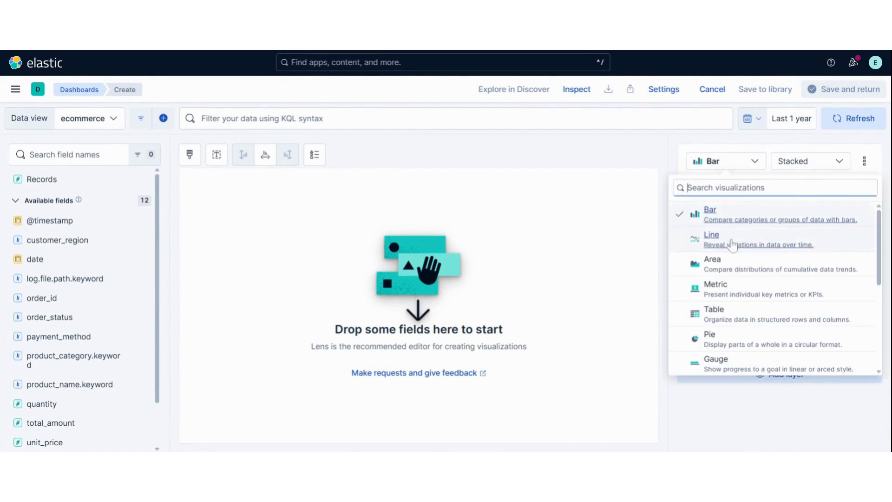
left_click(735, 288)
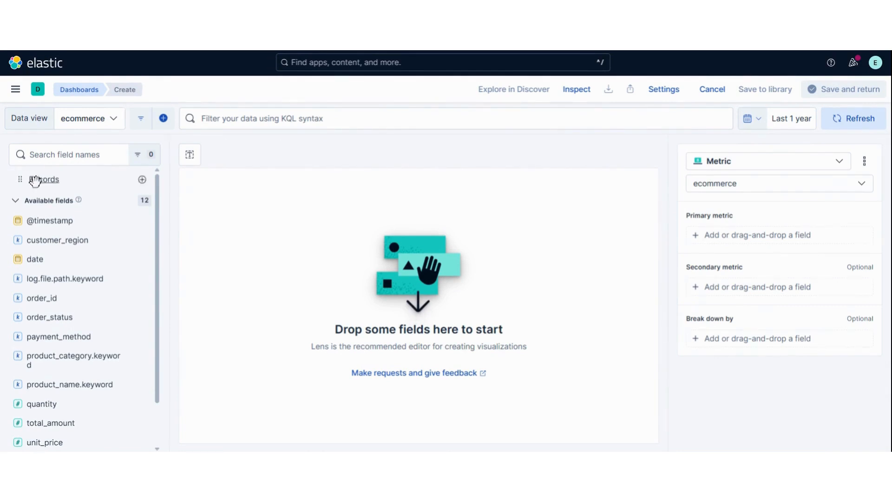
left_click_drag(35, 178, 400, 275)
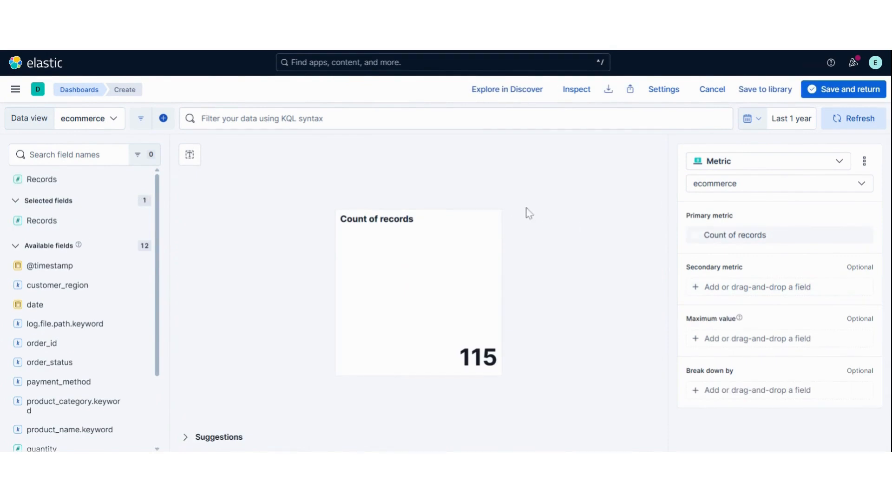
left_click(831, 96)
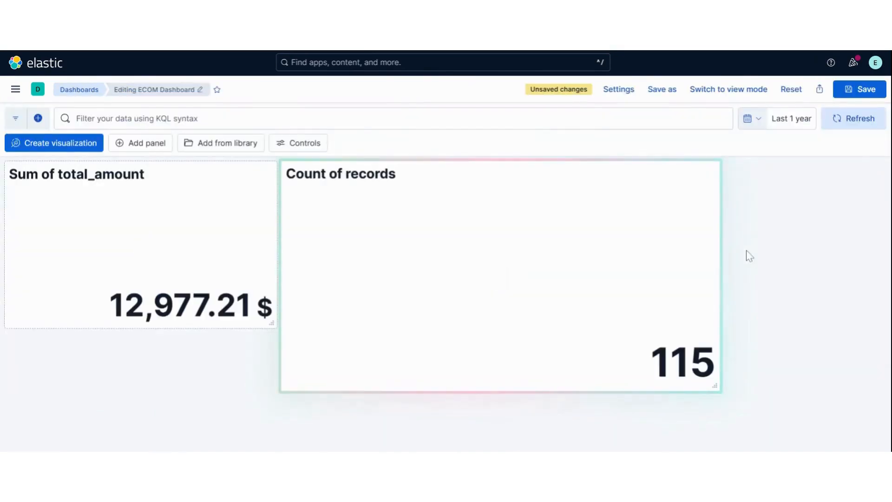
left_click_drag(719, 390, 545, 322)
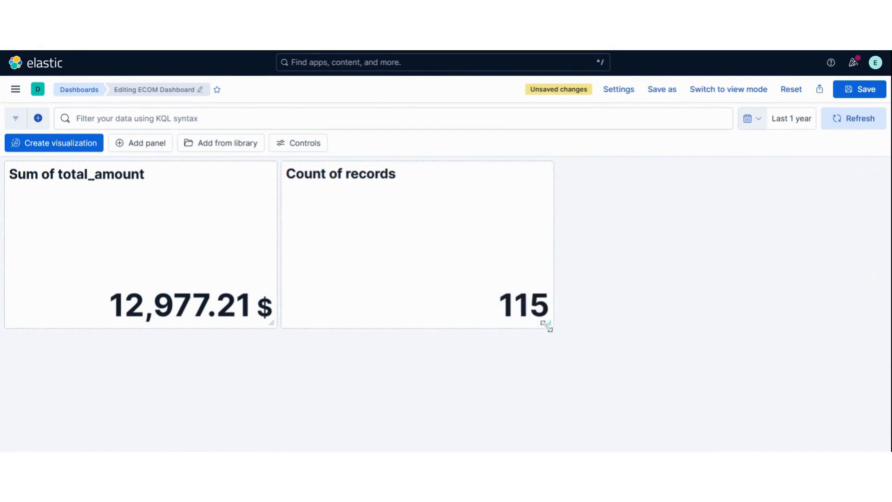
Rename the record count panel's primary metric to Orders and apply the change.
mouse_move(497, 188)
left_click(498, 153)
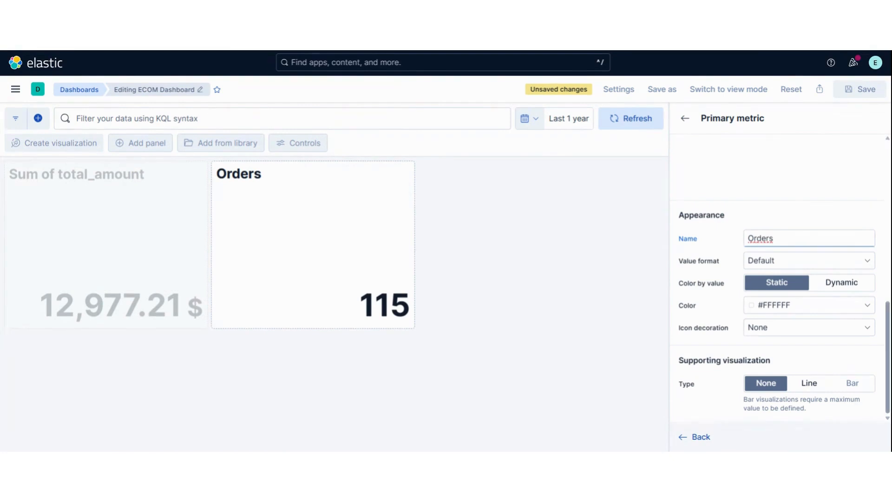
left_click(549, 261)
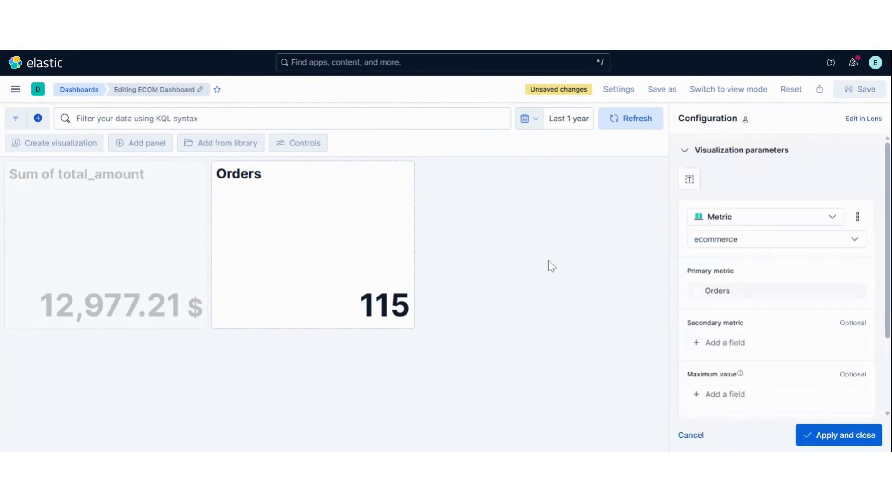
left_click(827, 436)
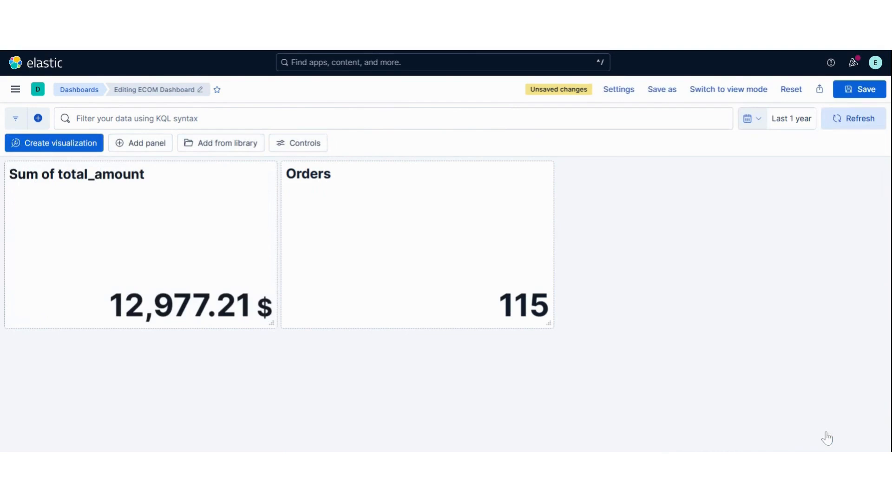
Create a Metric visualization showing the Average of total_amount and save it to the dashboard.
left_click(65, 148)
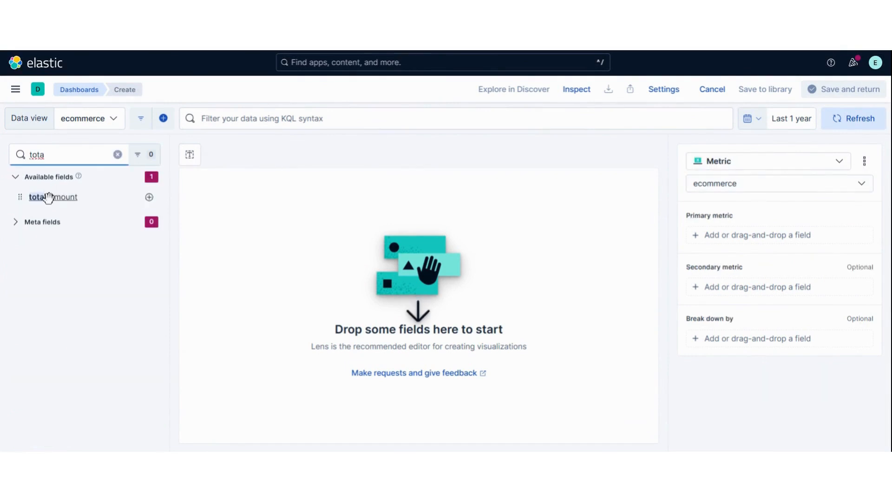
left_click_drag(48, 194, 412, 289)
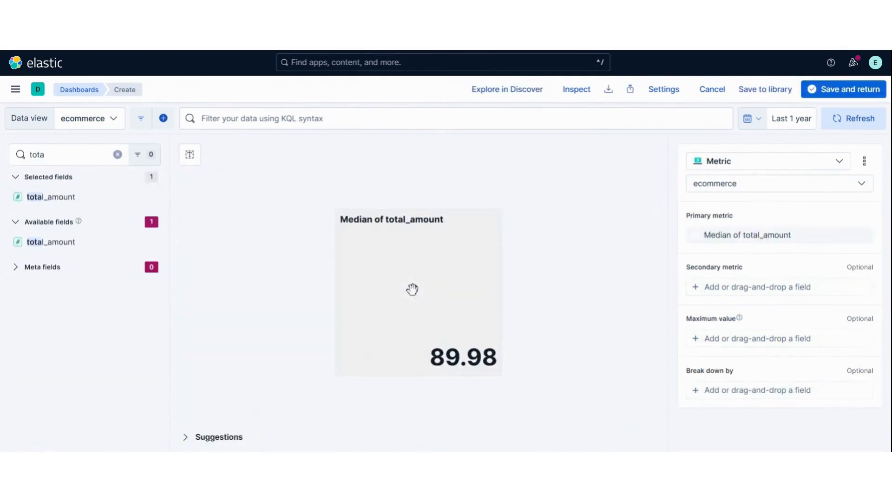
left_click(786, 236)
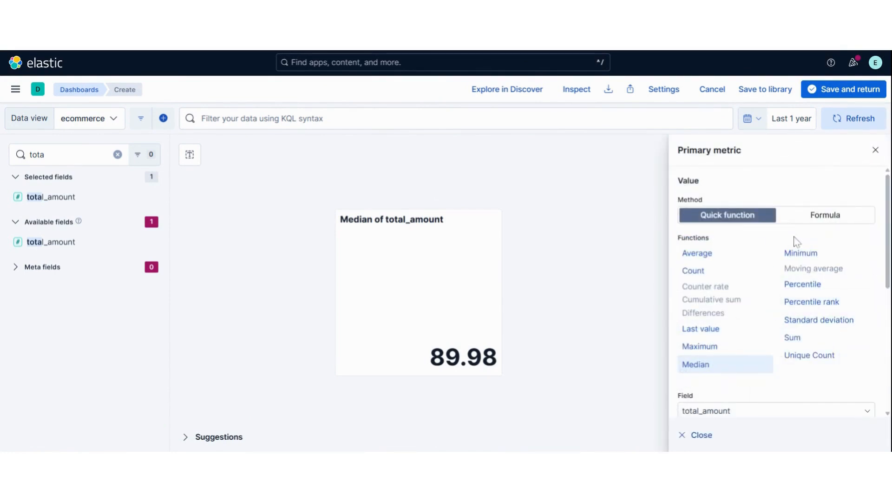
left_click(698, 261)
left_click_drag(890, 210, 879, 327)
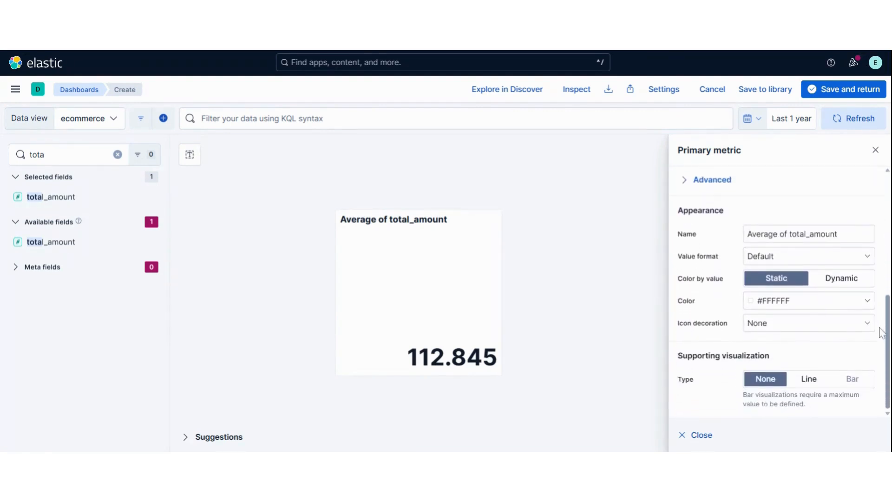
left_click(841, 91)
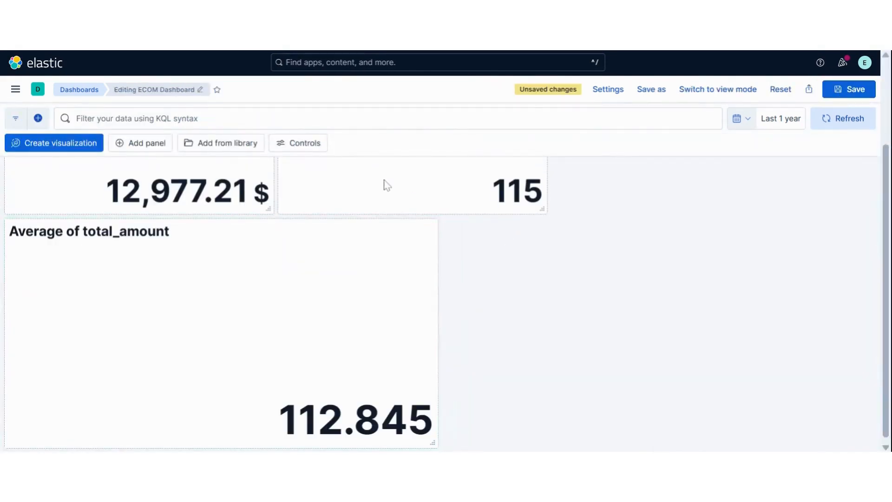
Set the Average of total_amount panel's value format to Number with a $ suffix and apply the change.
mouse_move(405, 247)
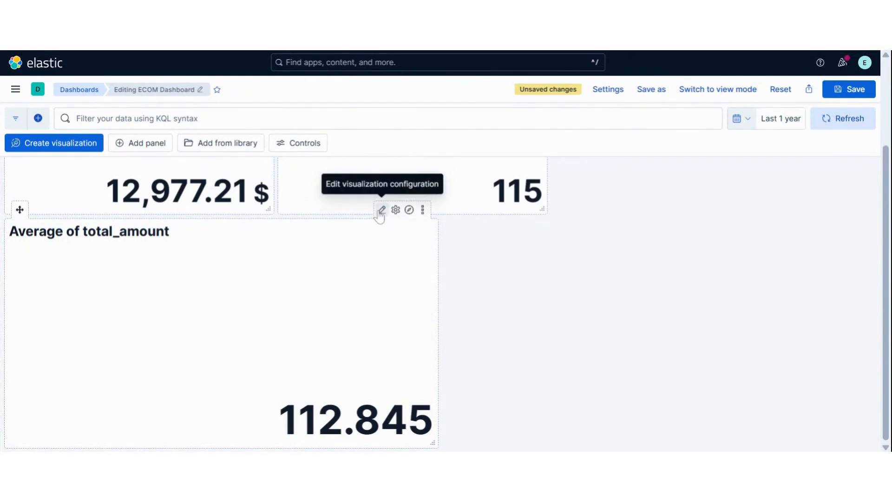
left_click(381, 210)
left_click(744, 289)
left_click(797, 287)
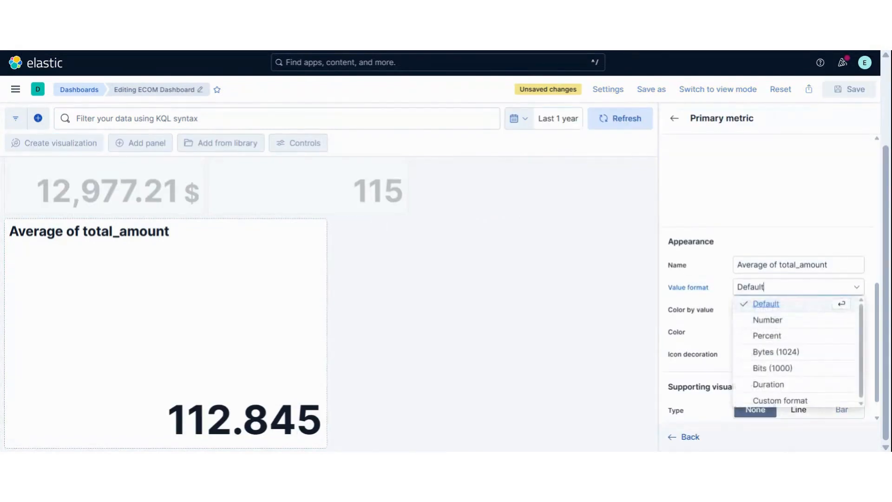
left_click(768, 320)
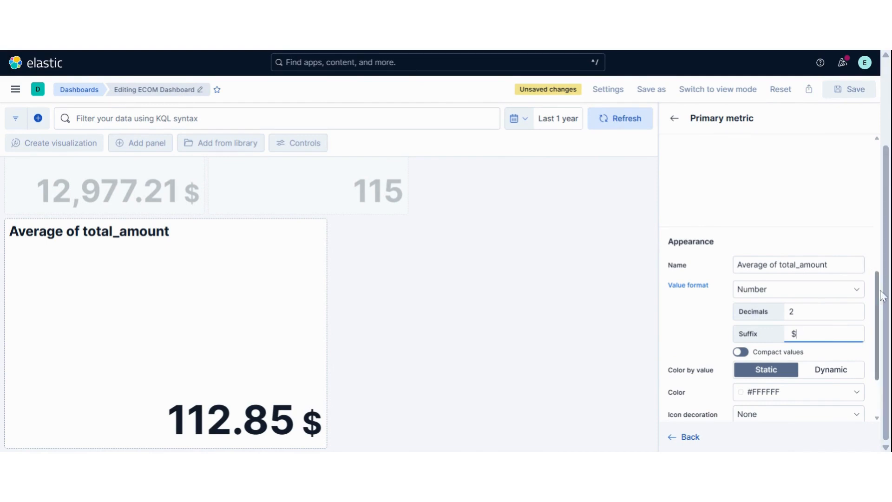
key("Escape")
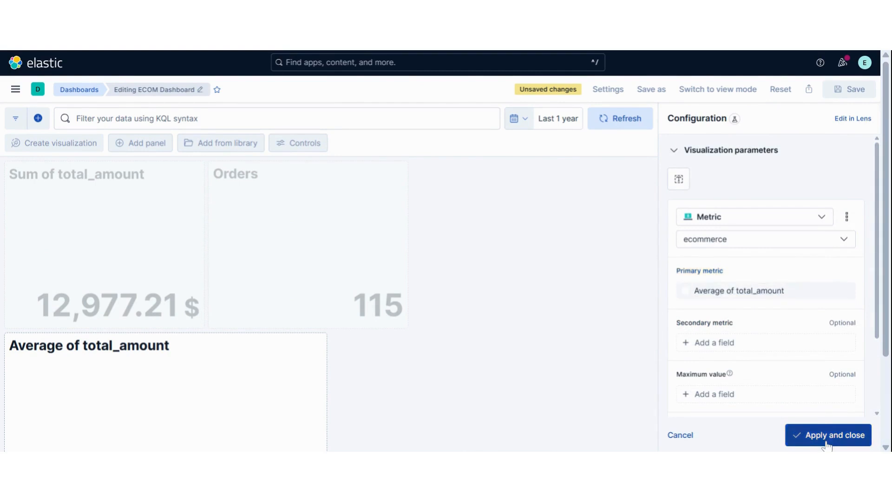
left_click(826, 439)
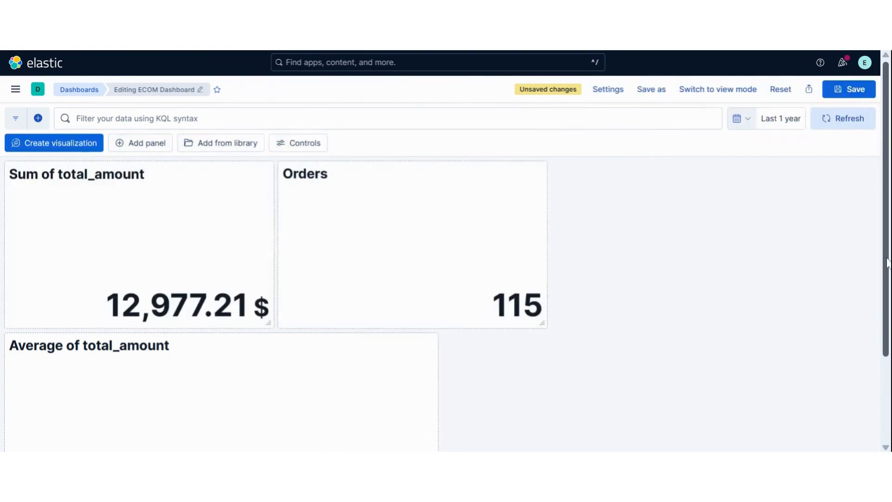
Place the Average of total_amount panel beside Orders, and resize both panels so the three metrics fill one row.
left_click_drag(888, 262, 870, 417)
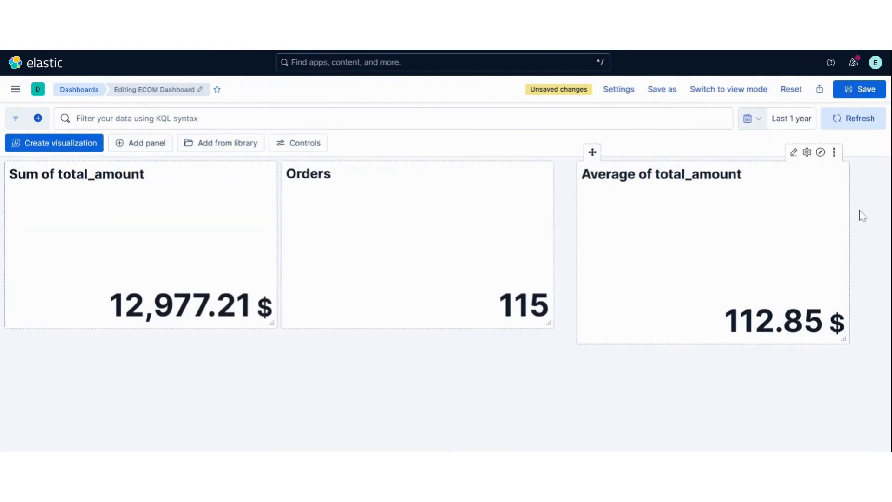
left_click_drag(846, 338, 881, 327)
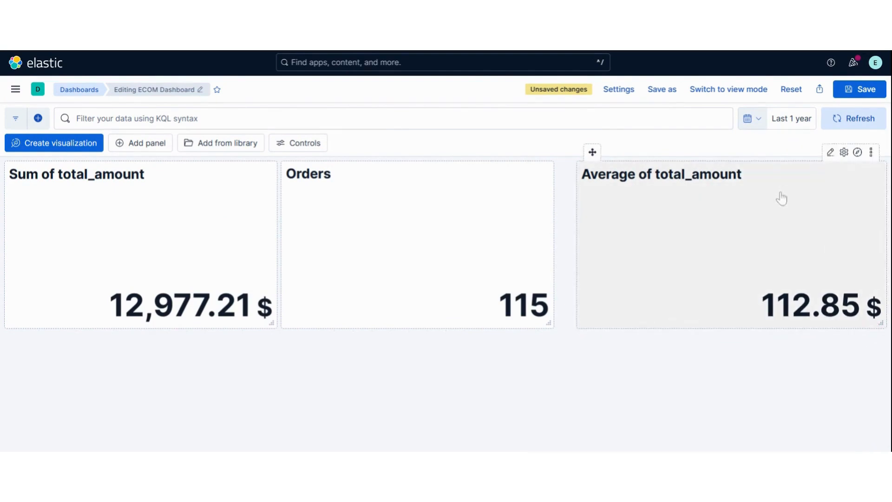
left_click_drag(552, 324, 572, 325)
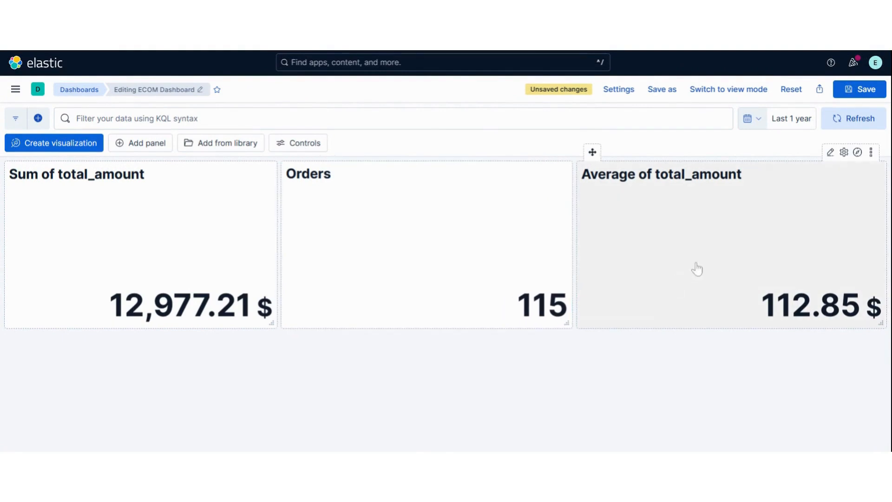
left_click(862, 93)
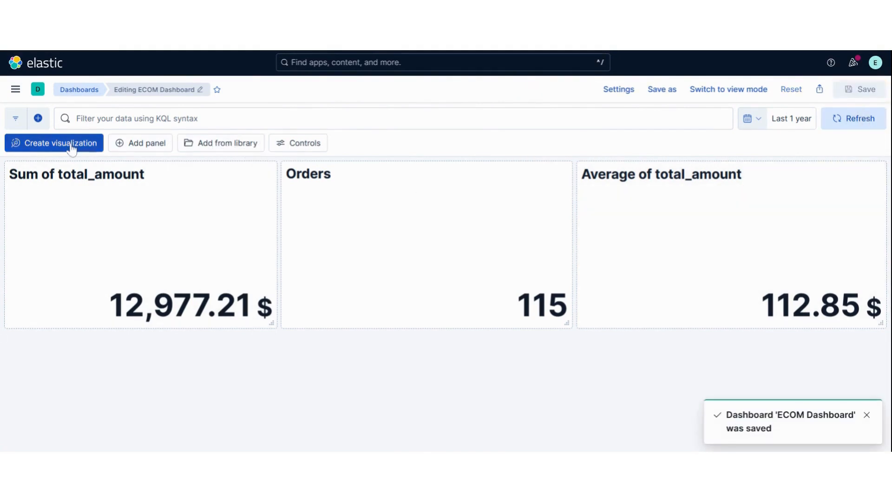
left_click(72, 144)
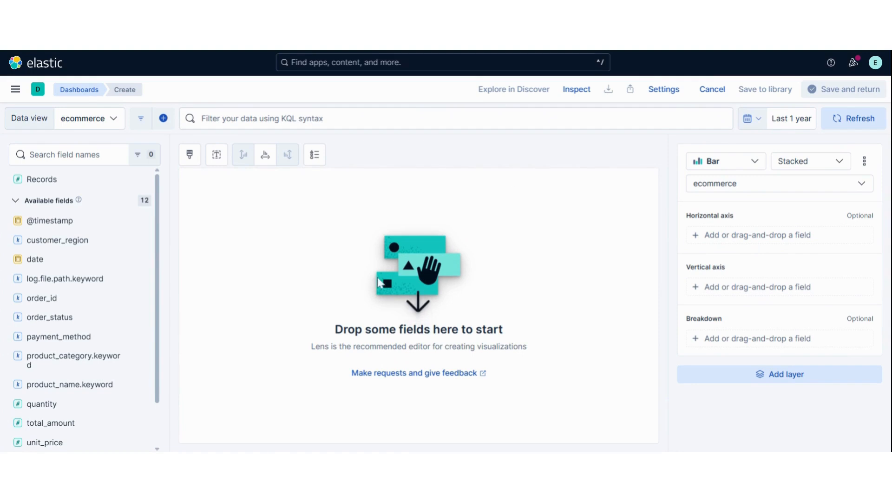
left_click_drag(55, 220, 453, 282)
left_click(714, 234)
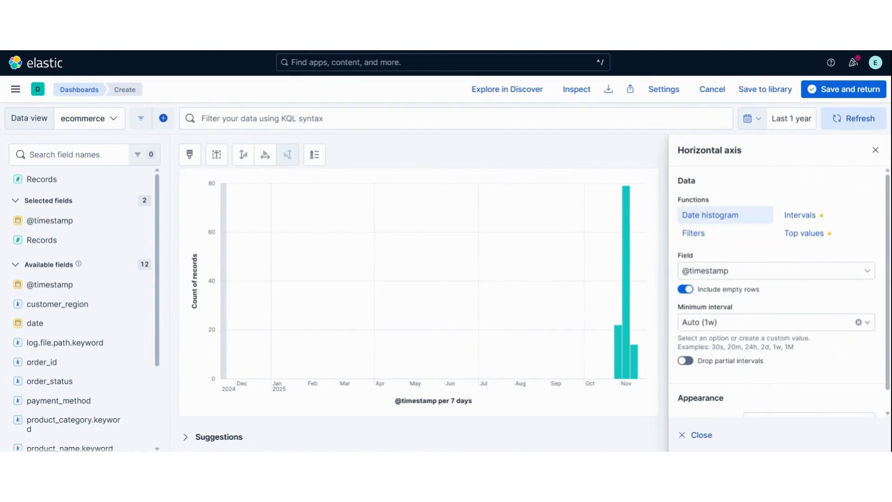
left_click(766, 322)
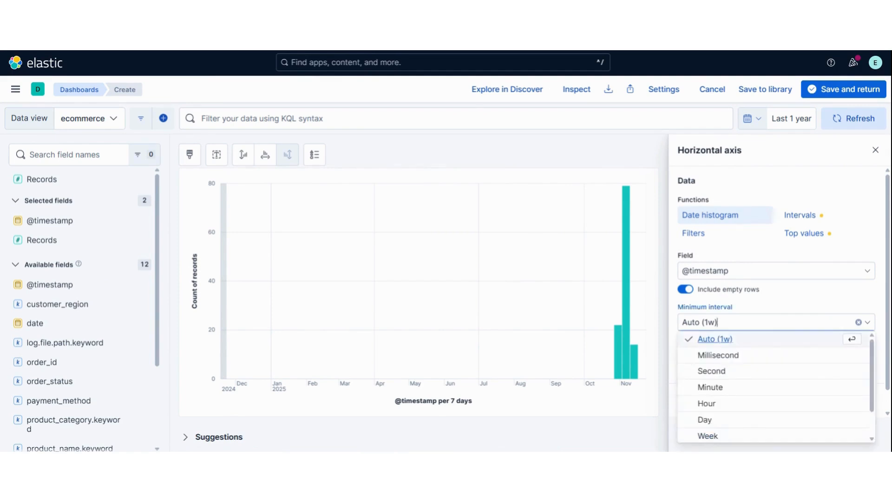
left_click(710, 423)
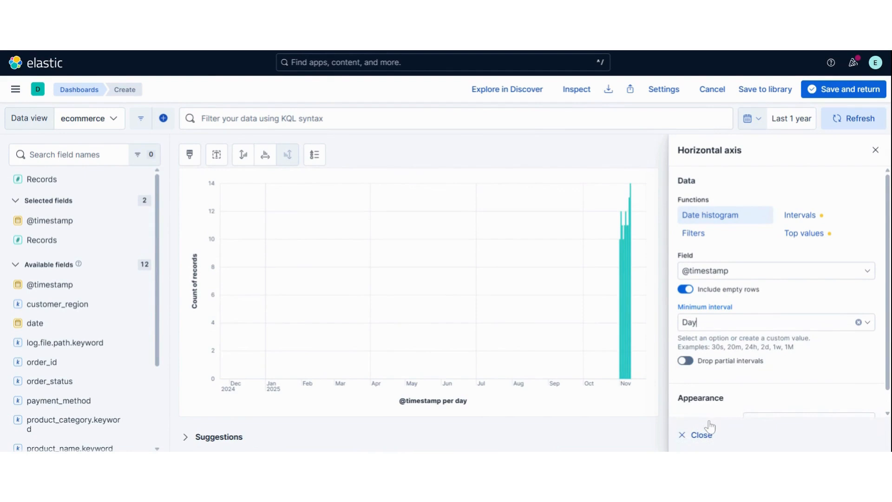
left_click(709, 427)
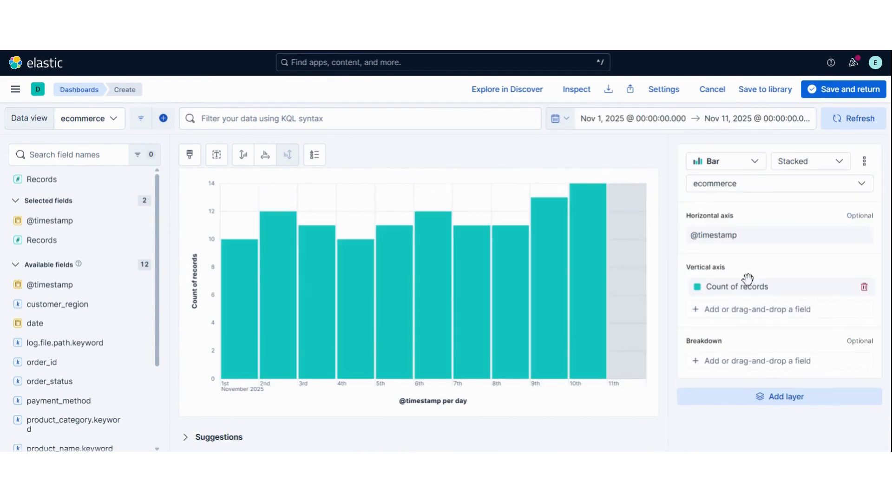
Set the bar chart's vertical axis to the Sum of total_amount and save the visualization to the dashboard.
left_click(746, 286)
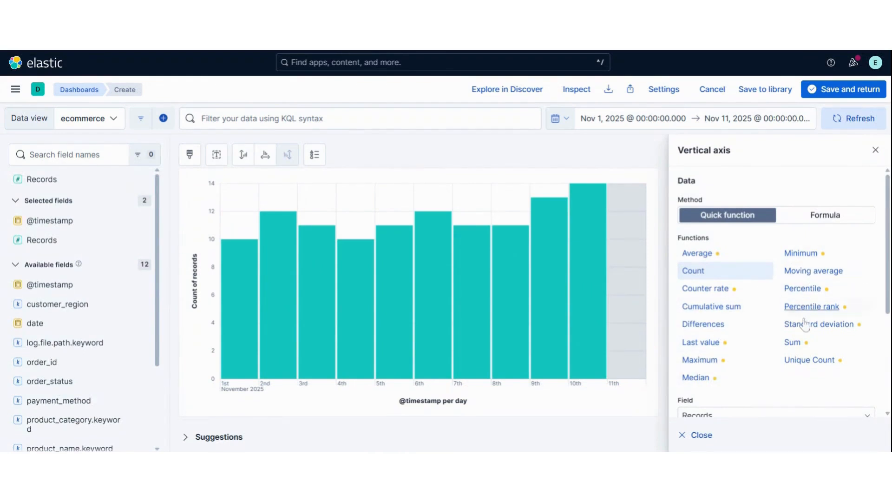
left_click(794, 343)
left_click_drag(887, 275, 888, 349)
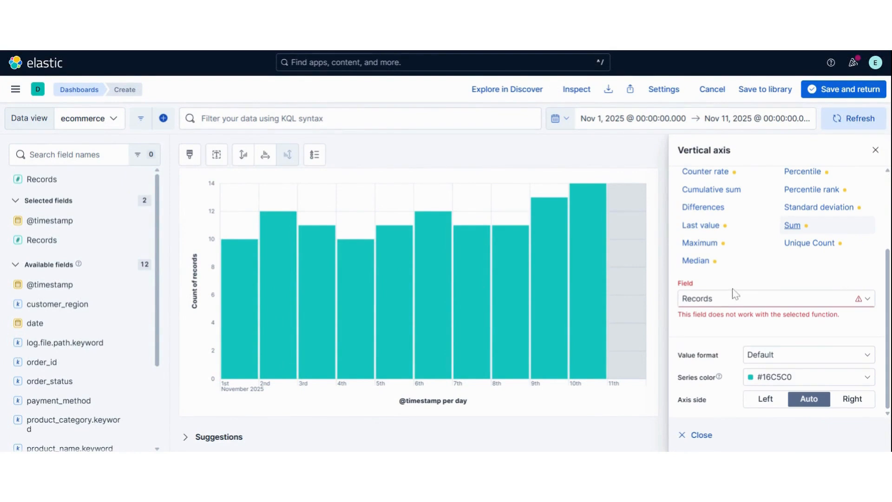
left_click(772, 298)
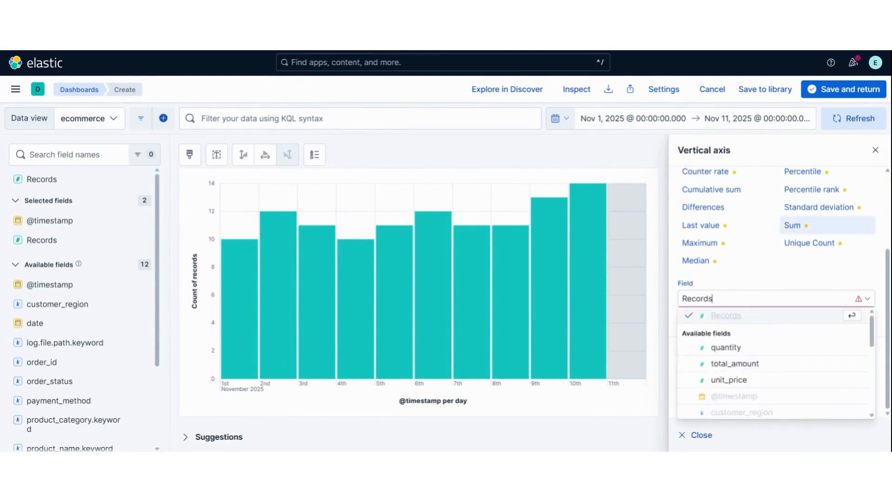
type("total_amount")
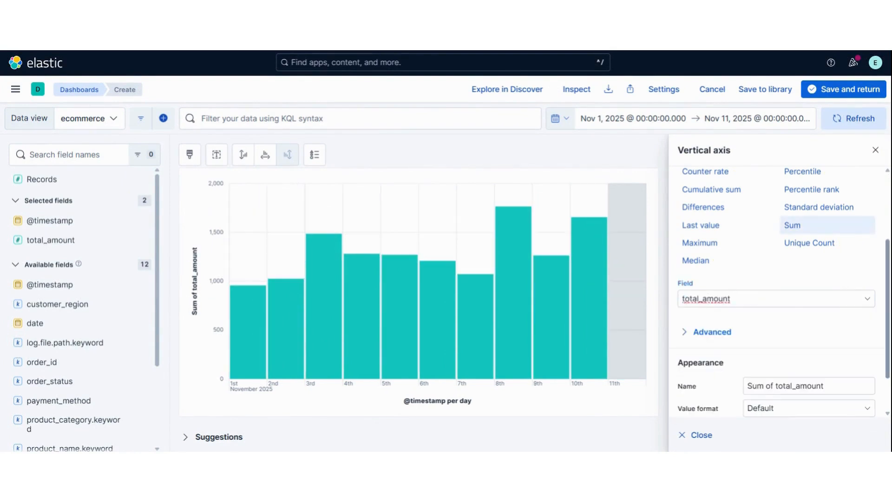
left_click_drag(888, 279, 887, 321)
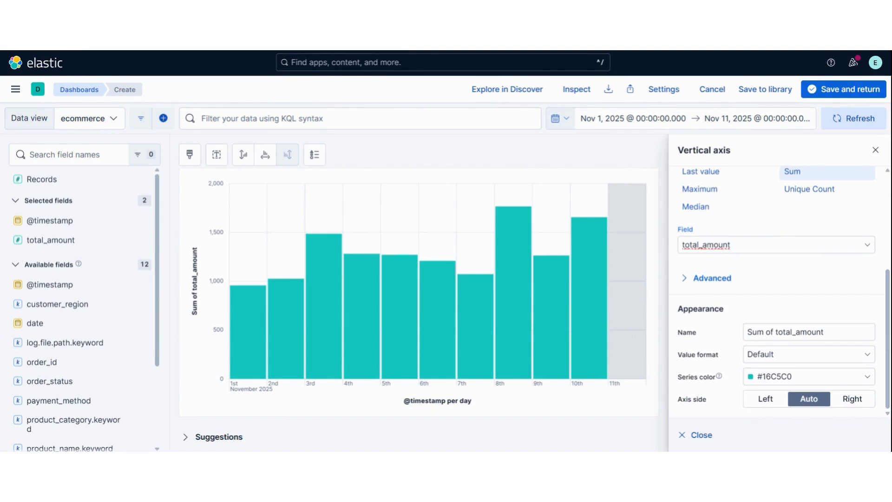
left_click(699, 436)
left_click(836, 90)
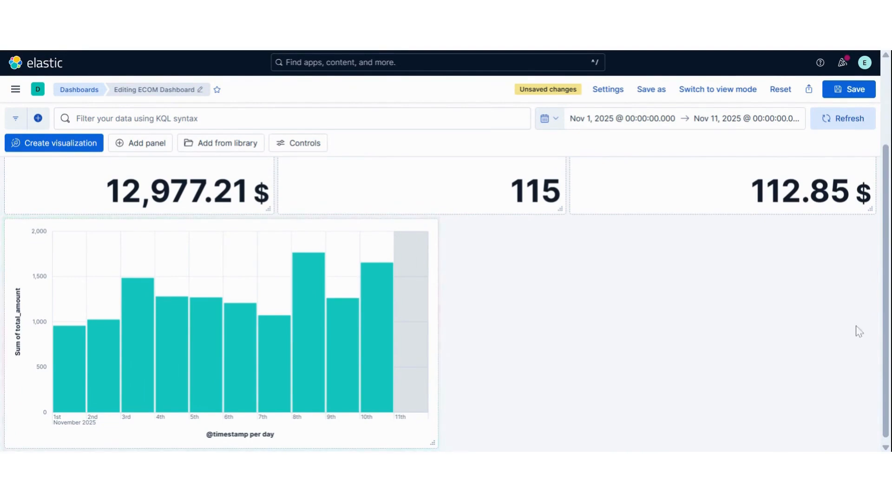
Shrink the new bar chart panel, title it Daily Revenue Evolution, and save the dashboard.
left_click_drag(435, 443, 368, 423)
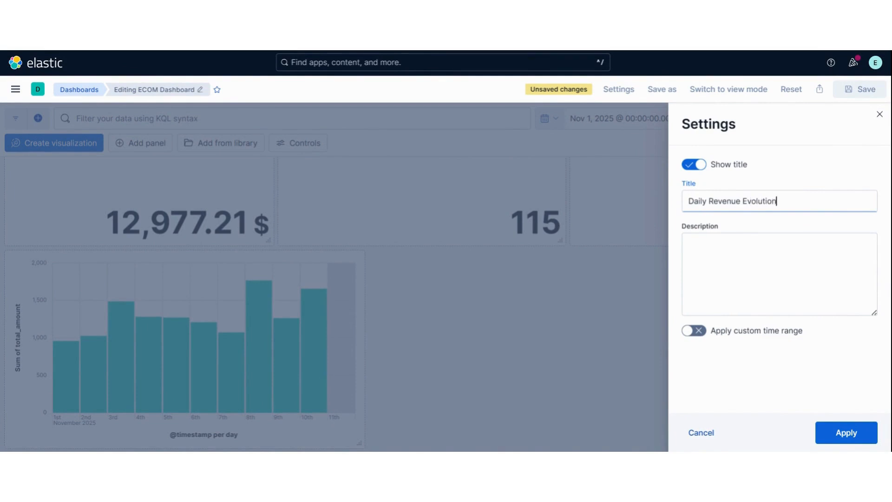
left_click(846, 432)
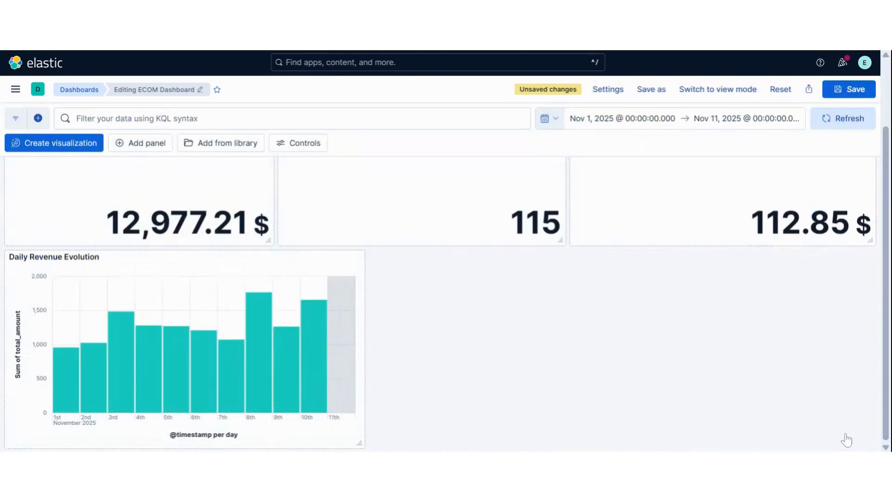
left_click(851, 93)
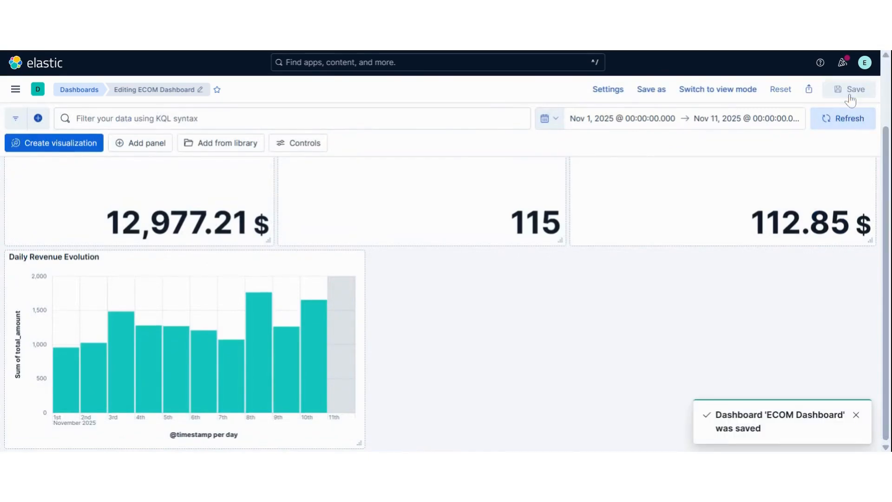
Create a Pie visualization sliced by product_category.keyword.
left_click(58, 143)
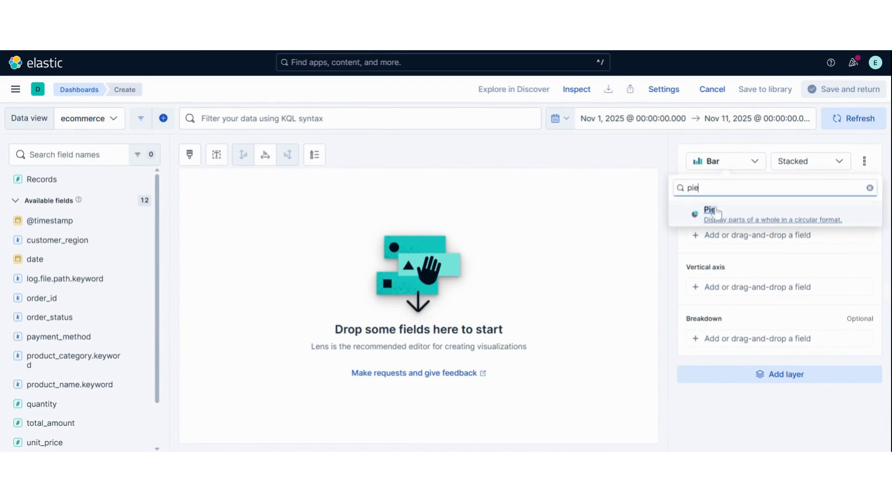
left_click(711, 211)
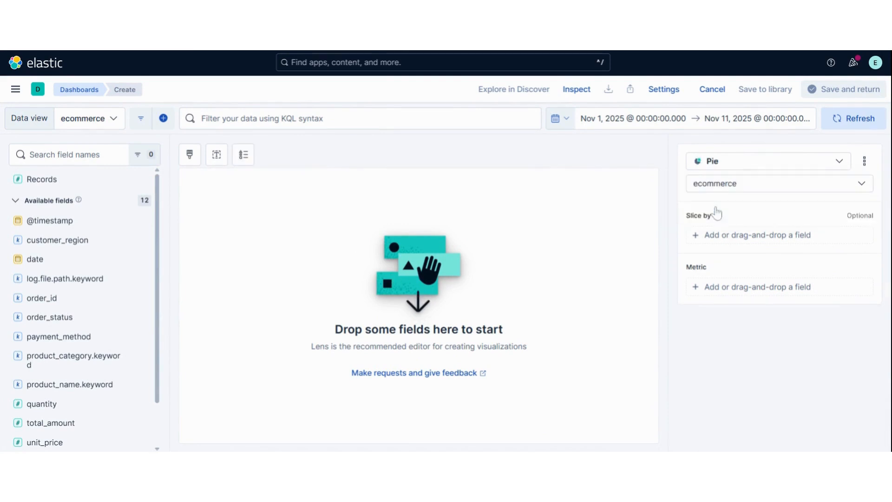
left_click(56, 155)
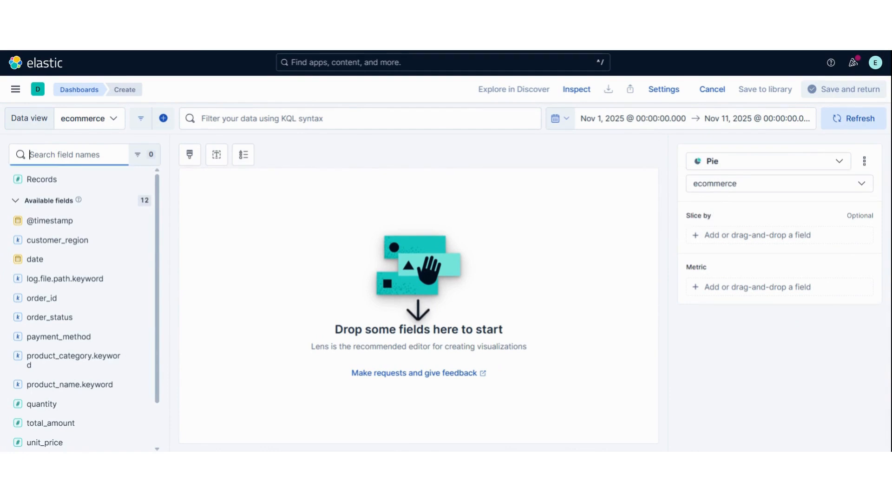
type("produc")
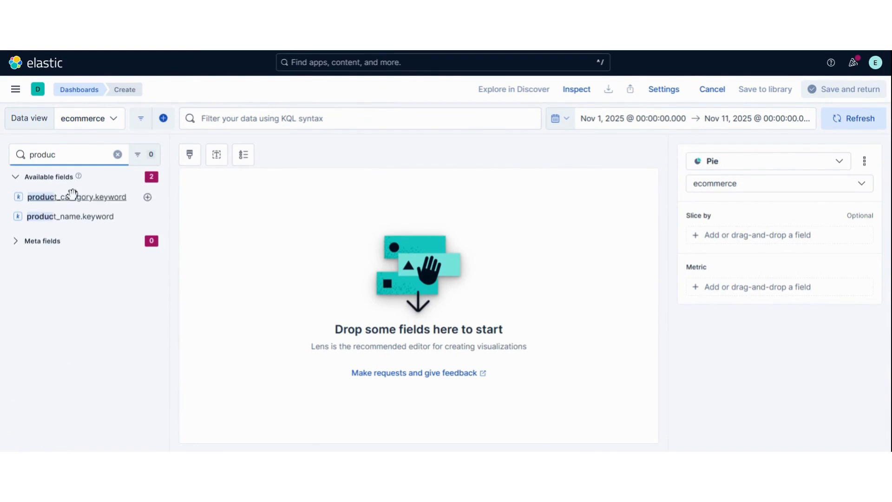
left_click_drag(81, 196, 406, 271)
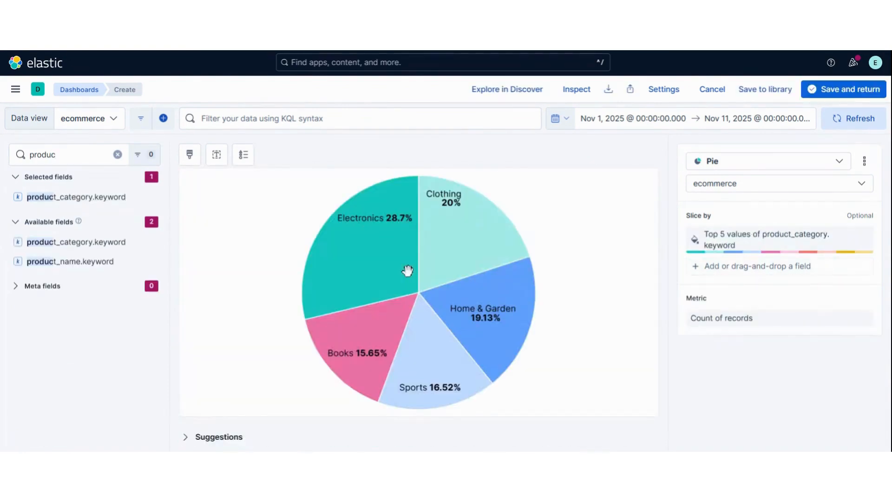
Set the pie's product_category.keyword slice to 10 values and save the visualization to the dashboard.
left_click(764, 231)
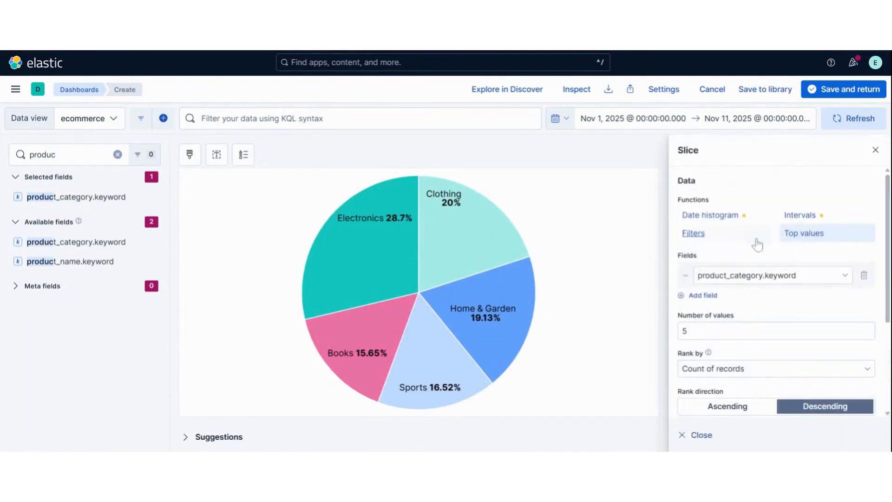
left_click(691, 340)
double_click(691, 352)
left_click(784, 331)
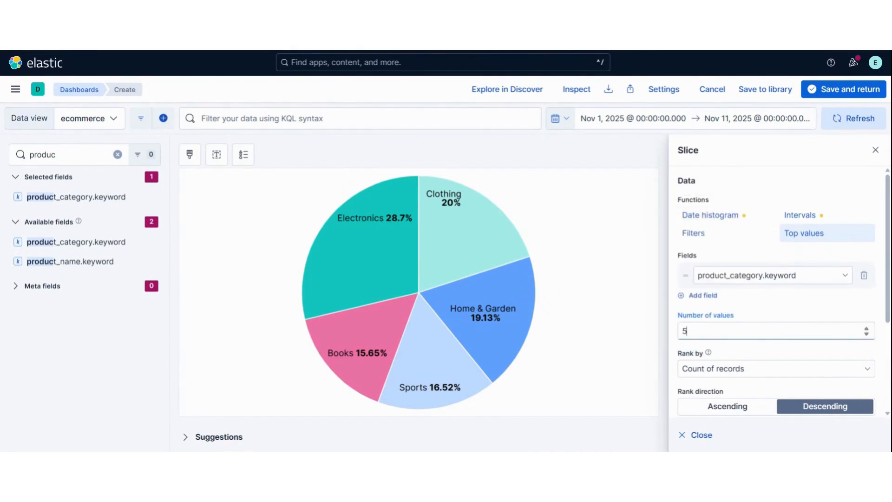
type("10")
left_click(705, 436)
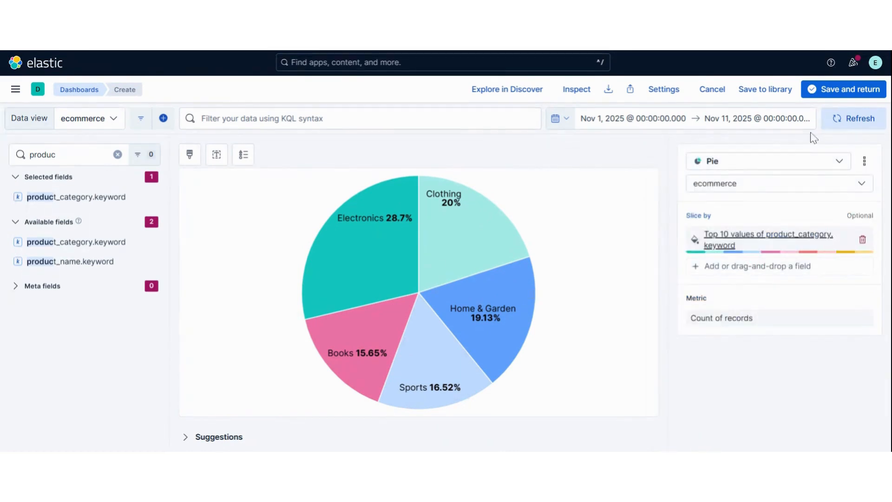
left_click(838, 96)
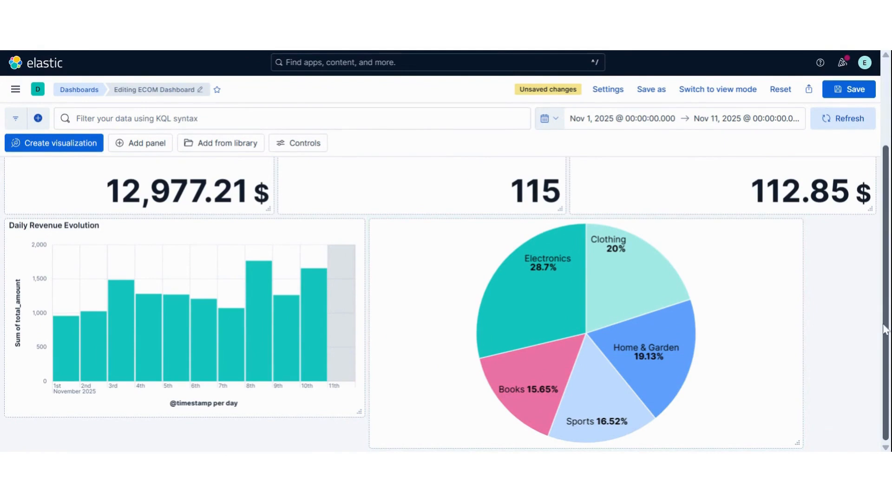
Resize the Daily Revenue Evolution and pie panels, and place the pie beside the bar chart beneath the metrics.
left_click_drag(364, 414, 384, 281)
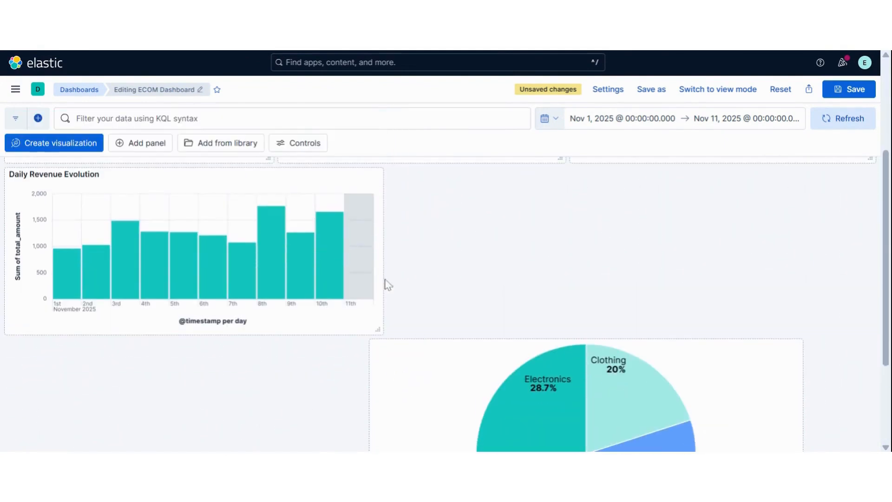
scroll(889, 206, "down", 3)
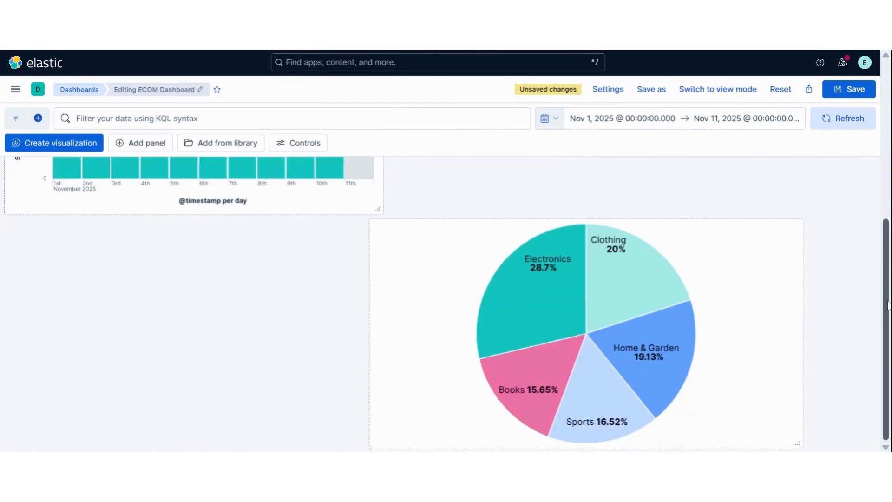
left_click_drag(798, 446, 702, 420)
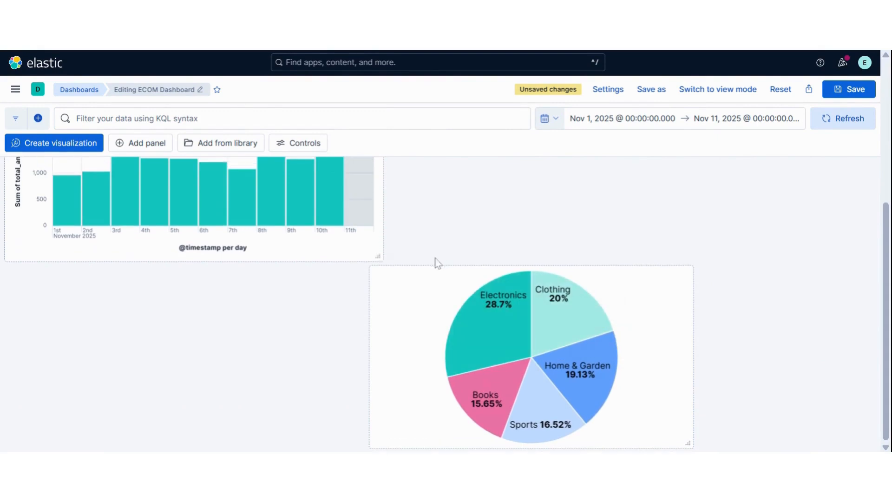
left_click_drag(386, 253, 435, 107)
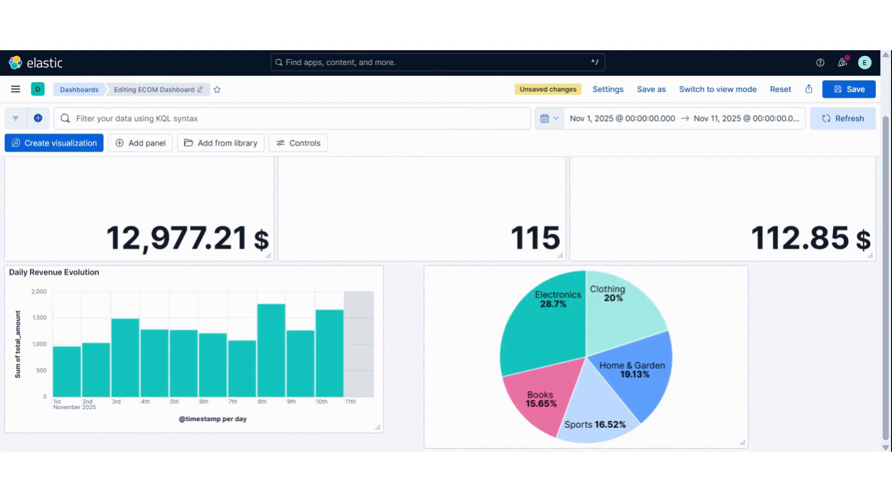
left_click_drag(436, 254, 491, 253)
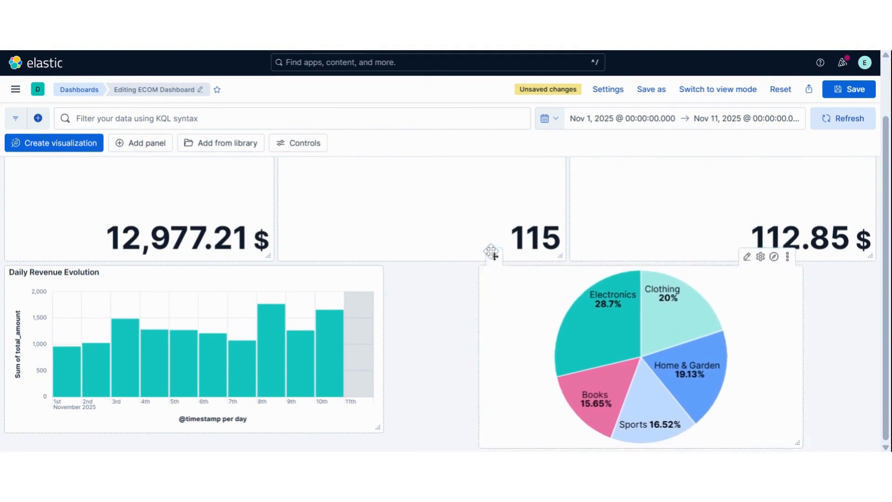
Create a bar chart with the top 10 values of customer_region on the horizontal axis.
left_click(70, 144)
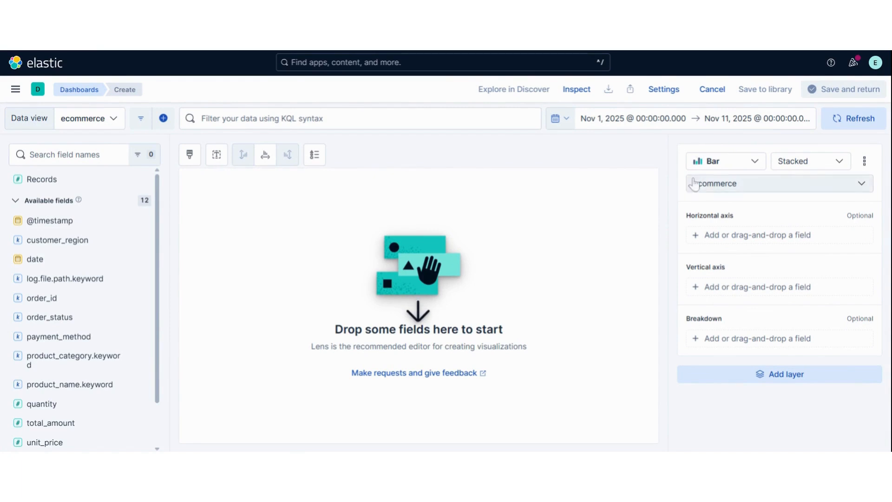
left_click(65, 154)
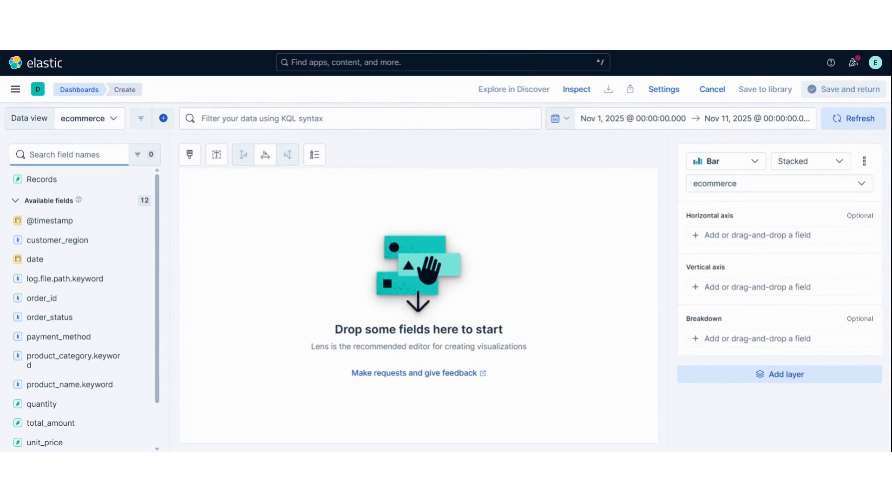
type("cust")
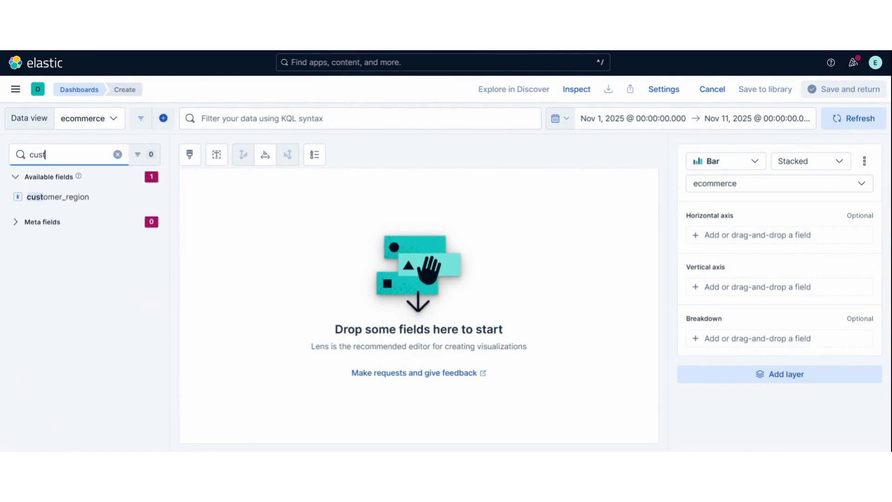
left_click_drag(73, 197, 403, 276)
type("10")
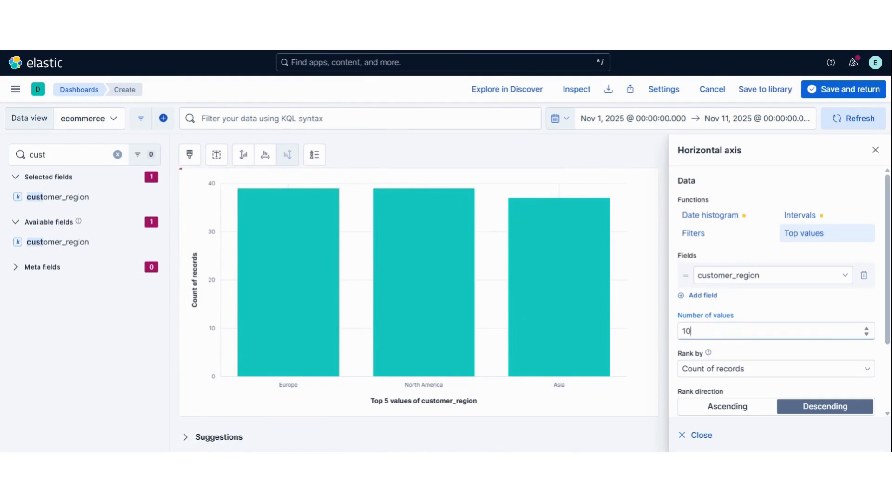
left_click(700, 436)
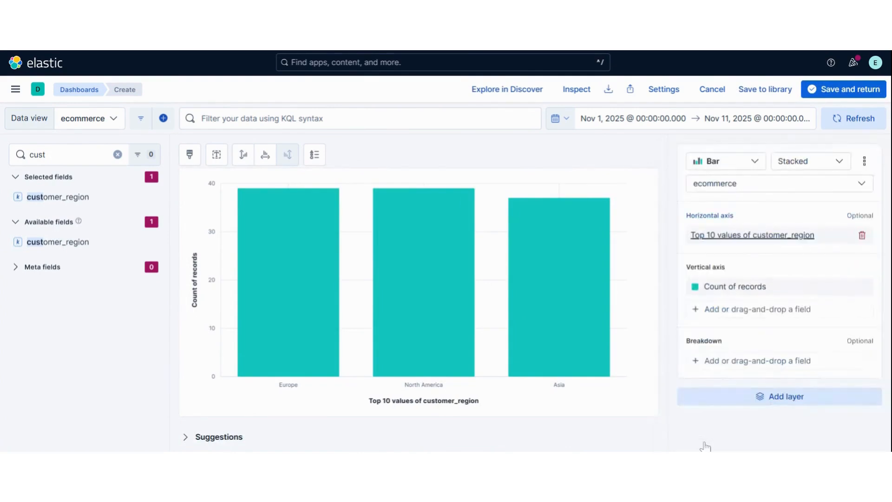
Set the customer region chart's vertical axis to the Sum of total_amount.
left_click(730, 286)
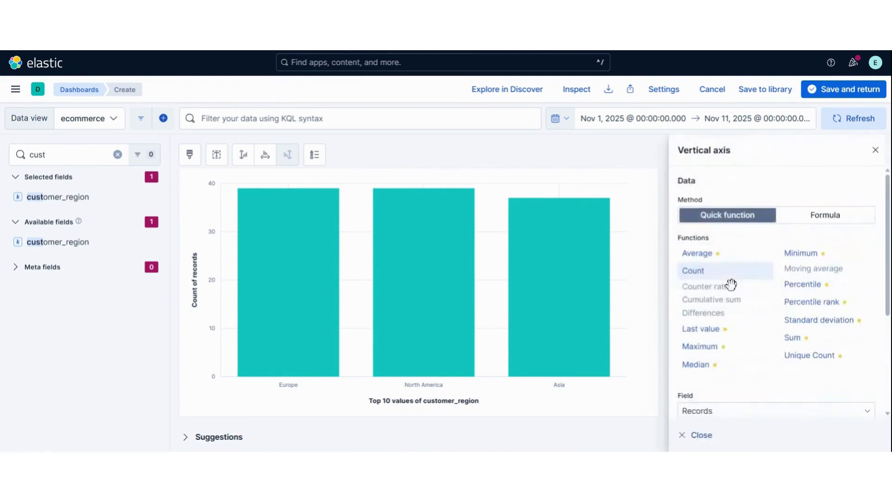
left_click(792, 337)
left_click(700, 437)
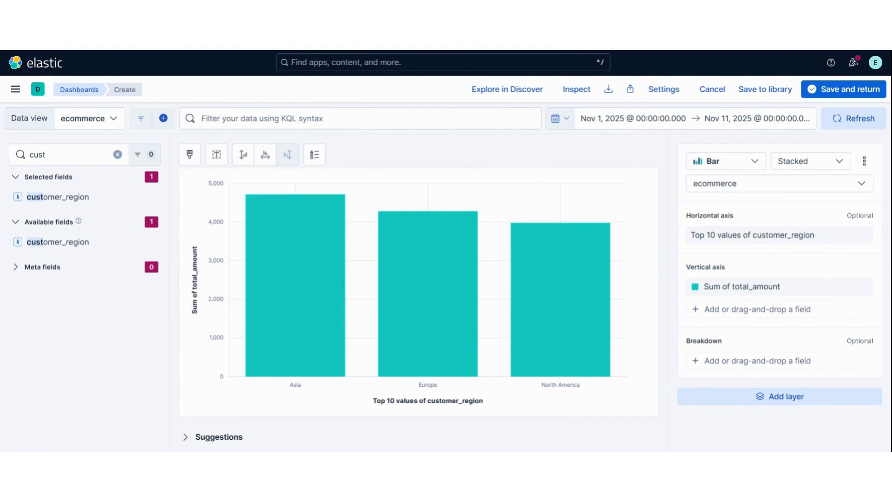
Switch the customer region chart's bar orientation to Horizontal and save the visualization to the dashboard.
left_click(190, 159)
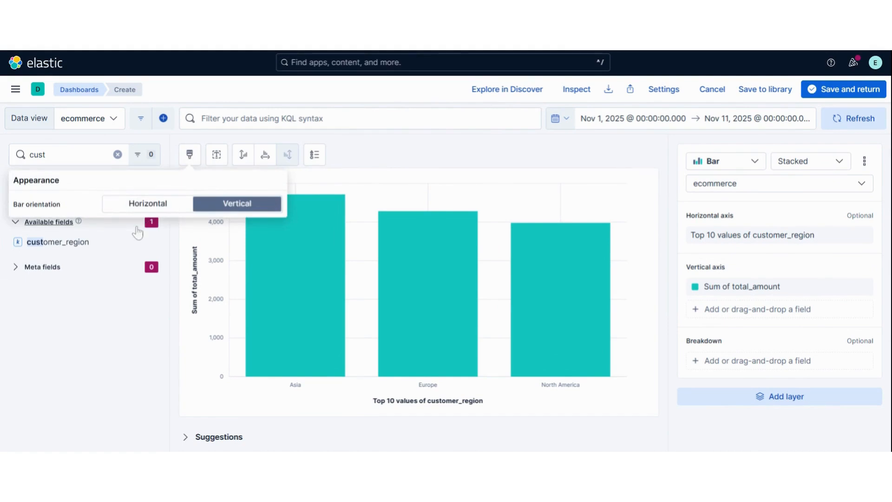
left_click(140, 204)
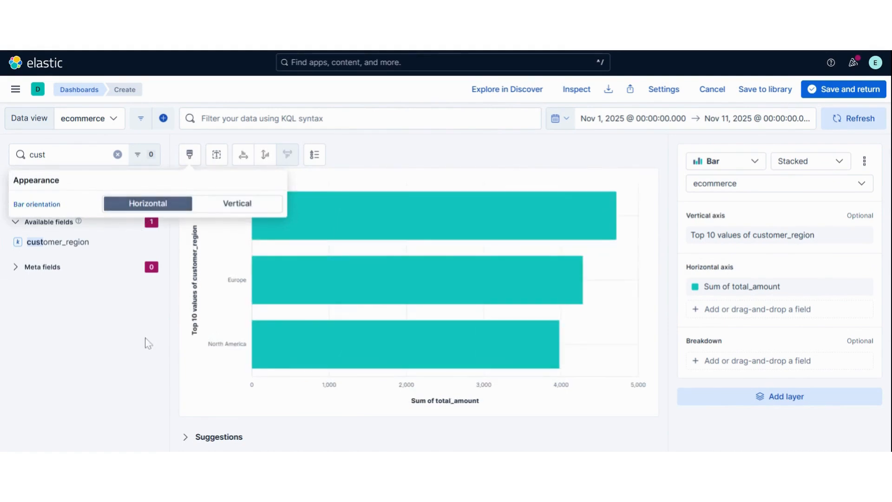
left_click(193, 398)
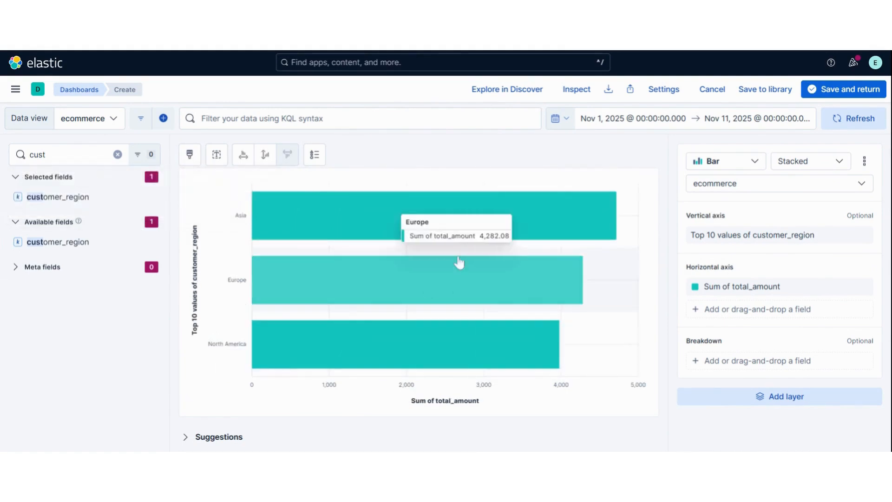
mouse_move(285, 223)
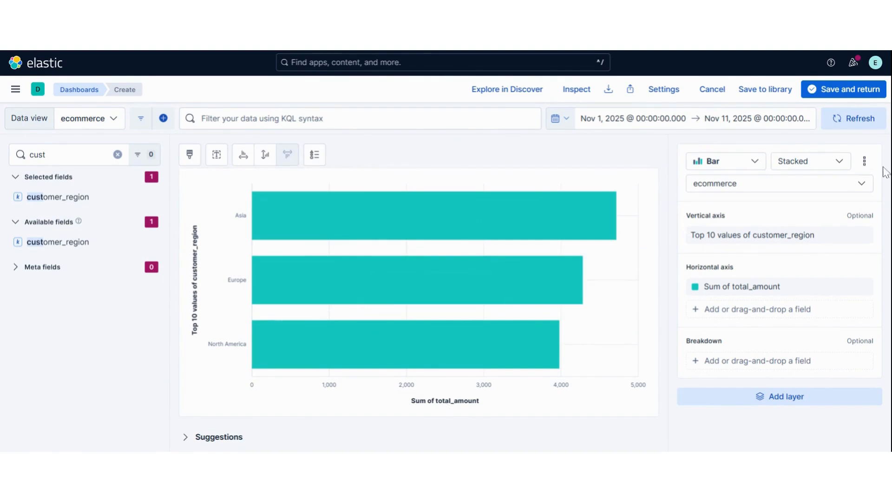
left_click(847, 90)
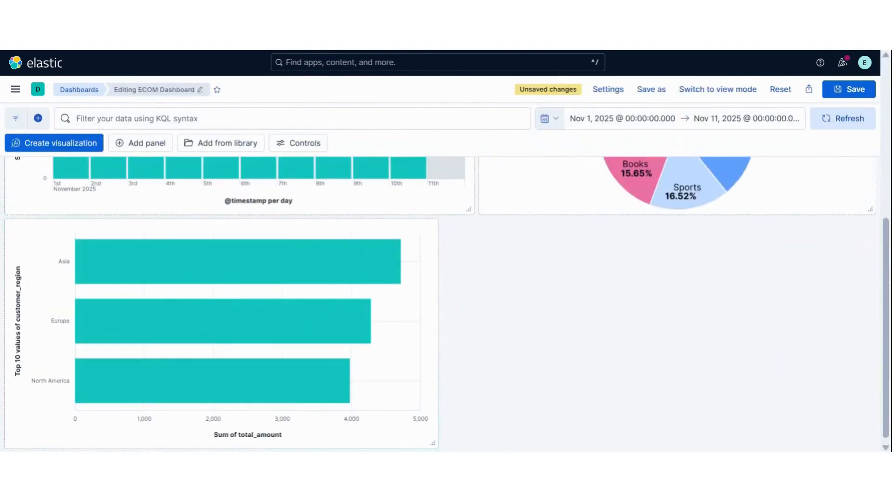
Resize the customer region panel to the width of the daily revenue chart above it and save the dashboard.
left_click_drag(433, 444, 472, 424)
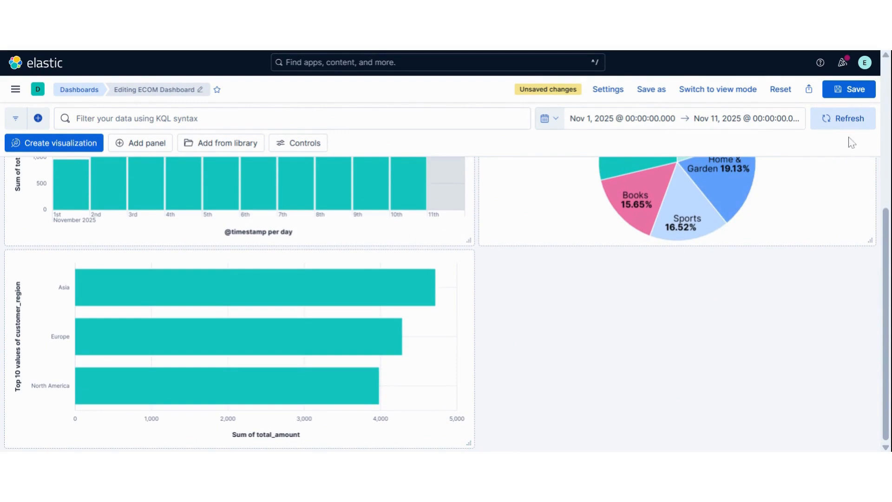
left_click(852, 95)
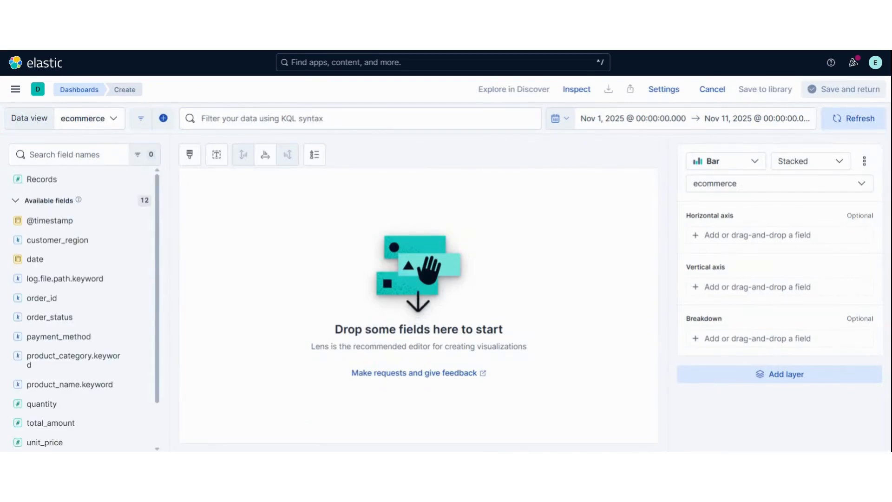
Create a Pie visualization sliced by order_status.
left_click(725, 161)
type("pi")
left_click(713, 237)
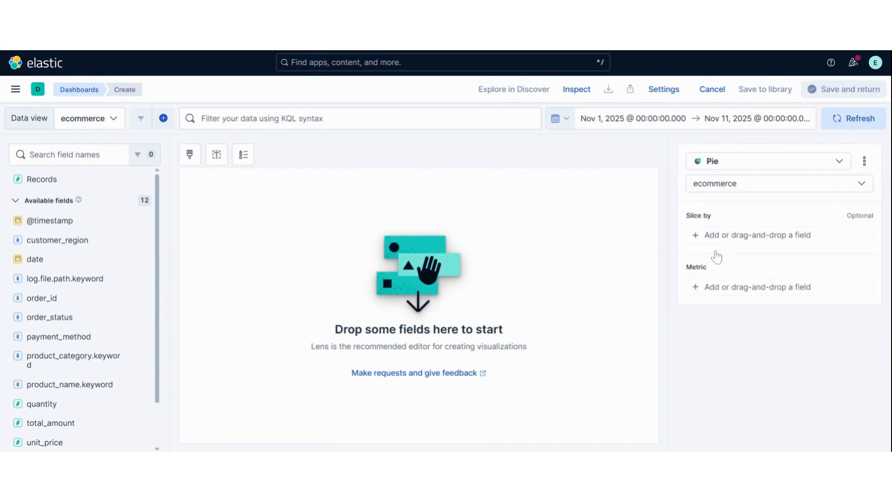
left_click(69, 154)
type("order")
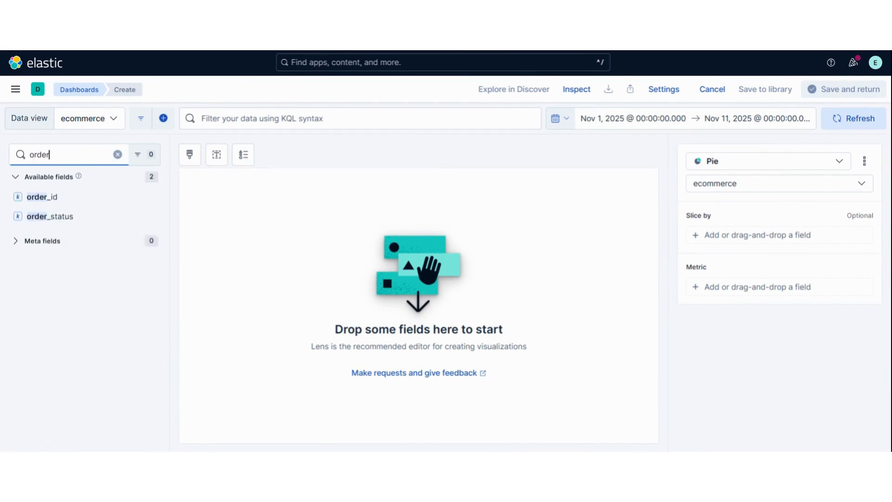
left_click_drag(54, 216, 374, 213)
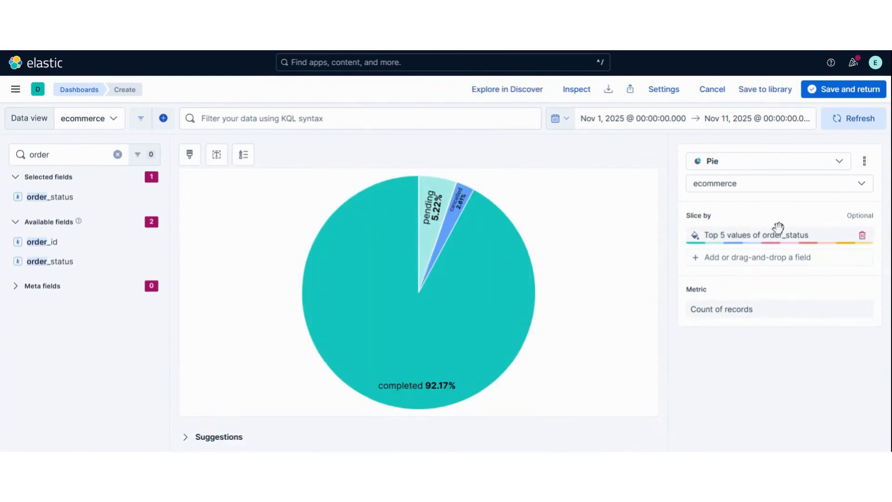
Set the pie's order_status slice to 10 values and inspect its completed, pending and cancelled shares.
left_click(759, 236)
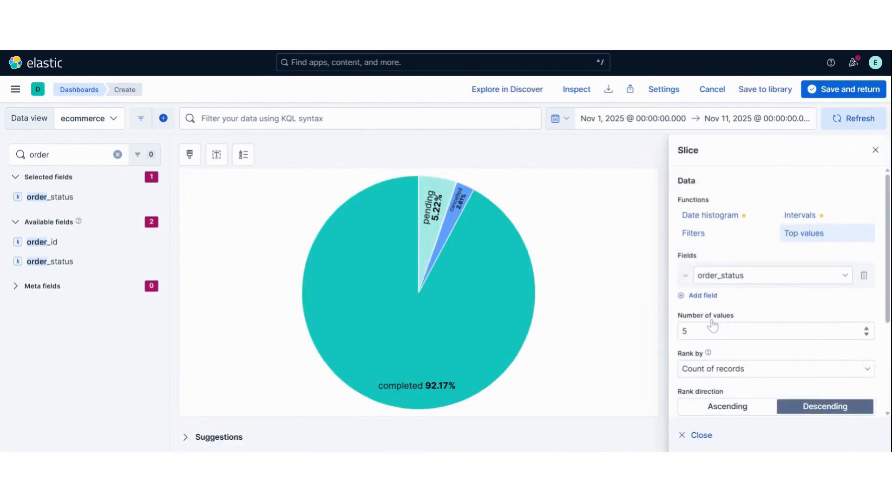
key("BackSpace")
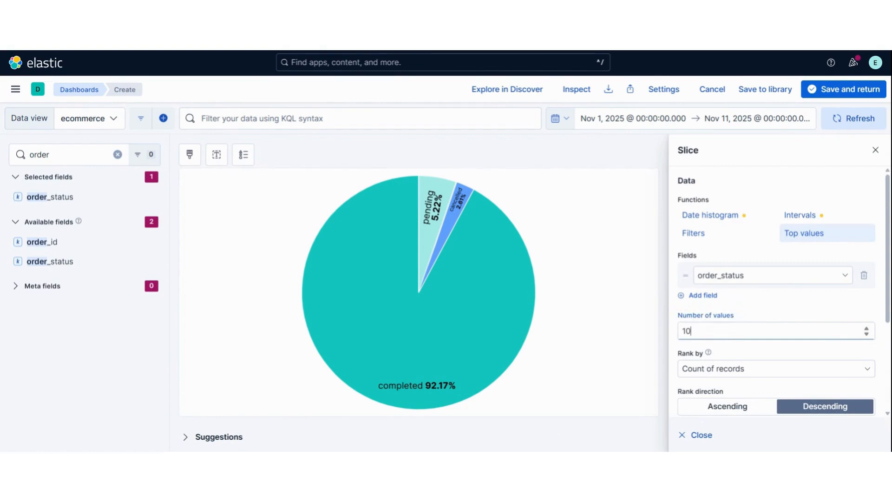
left_click(700, 436)
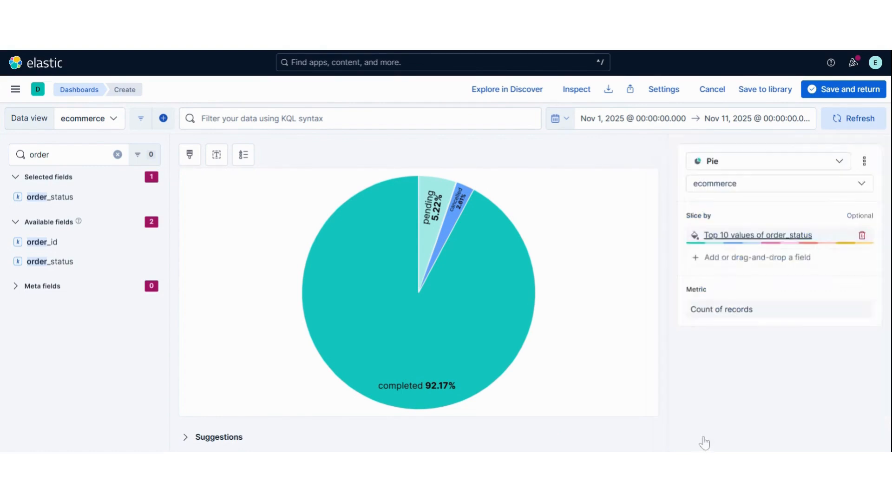
mouse_move(367, 301)
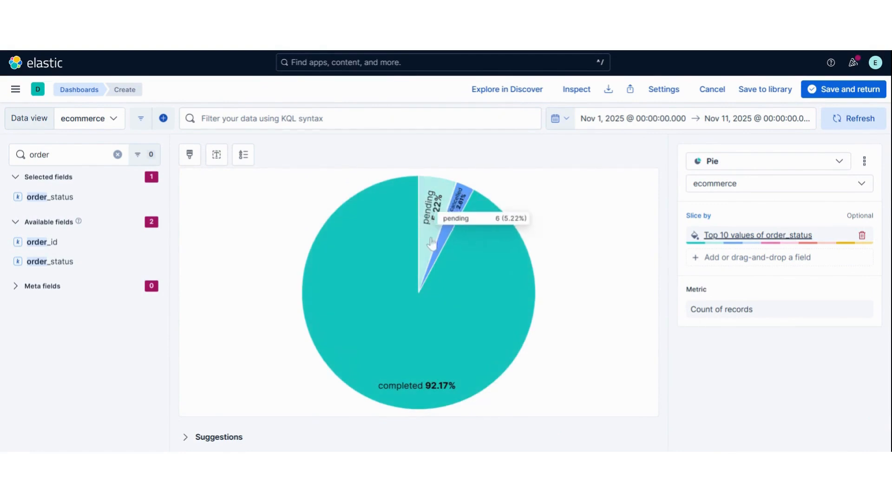
mouse_move(454, 214)
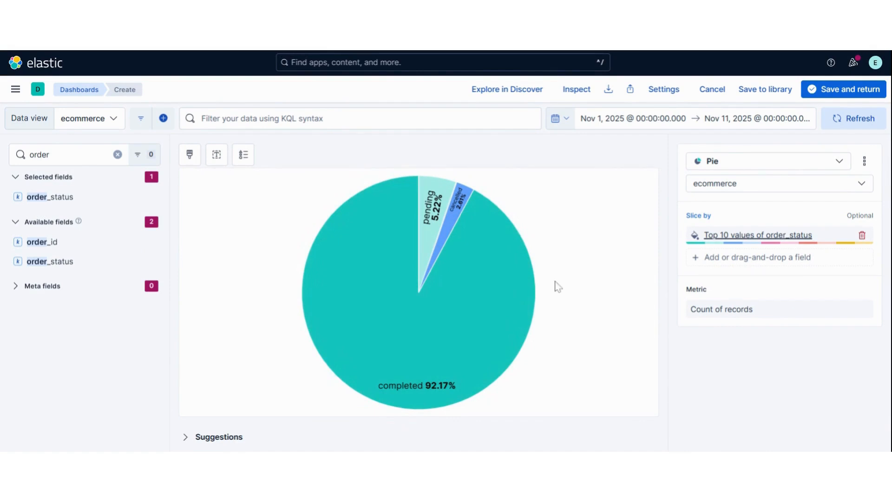
mouse_move(537, 316)
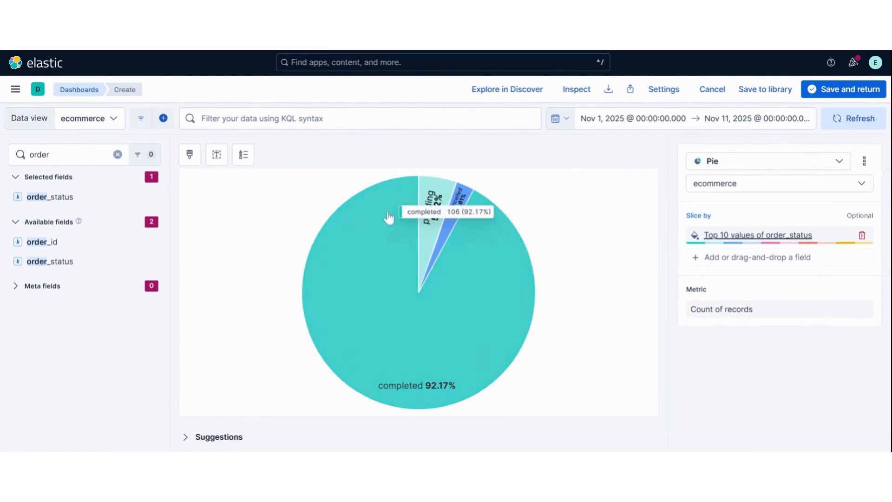
Give the order status pie a Medium donut hole and save the visualization to the dashboard.
left_click(192, 156)
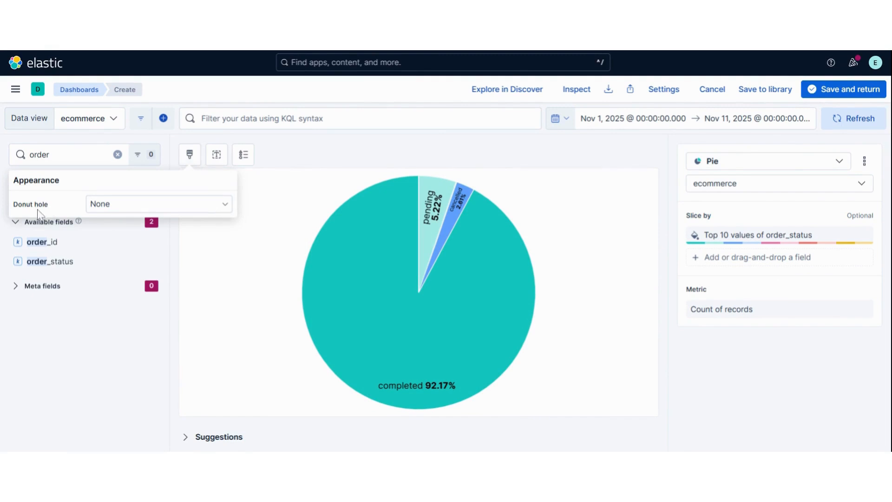
left_click(225, 208)
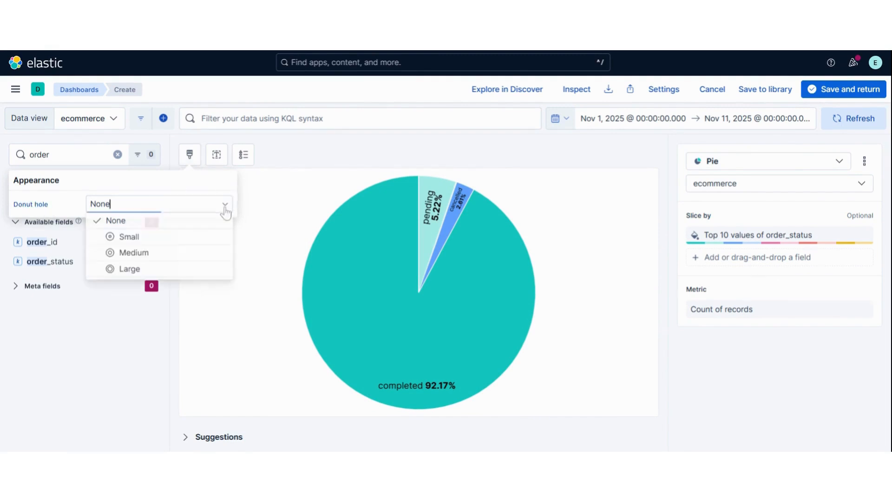
left_click(132, 239)
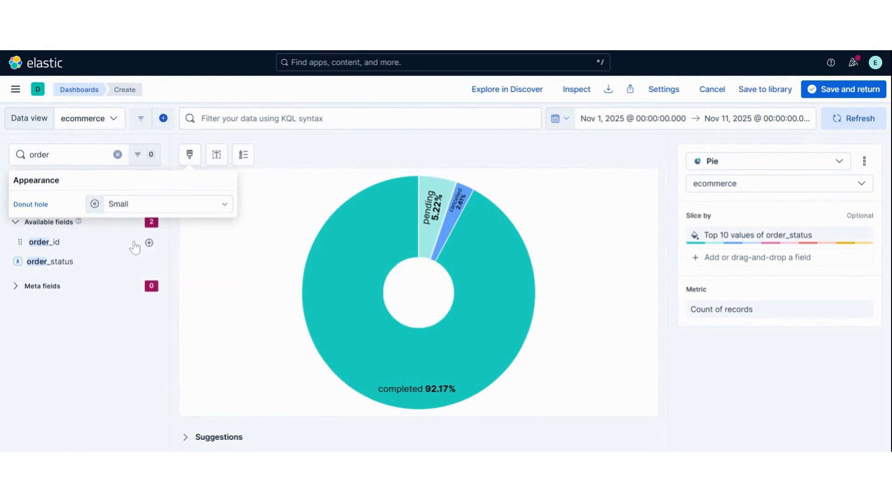
left_click(224, 209)
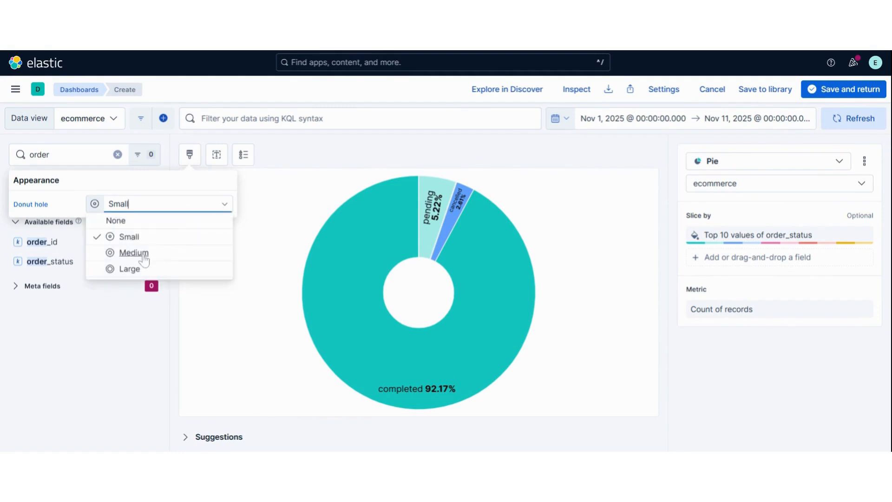
left_click(144, 259)
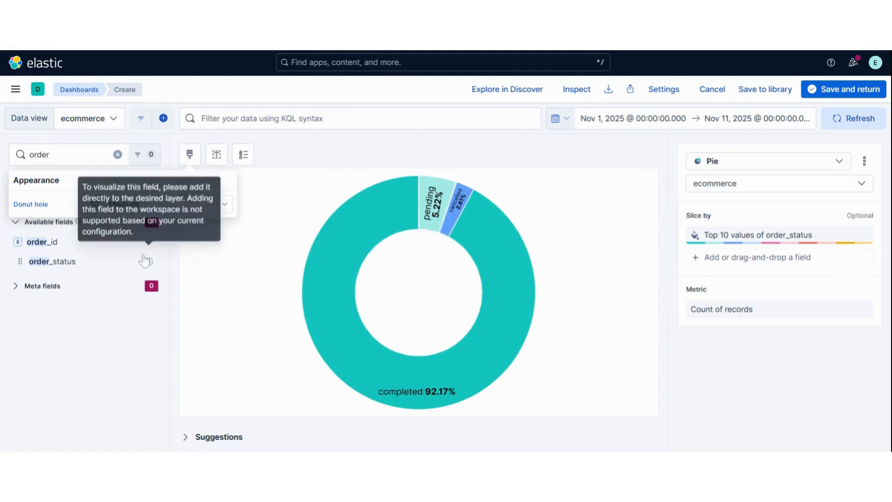
left_click(838, 88)
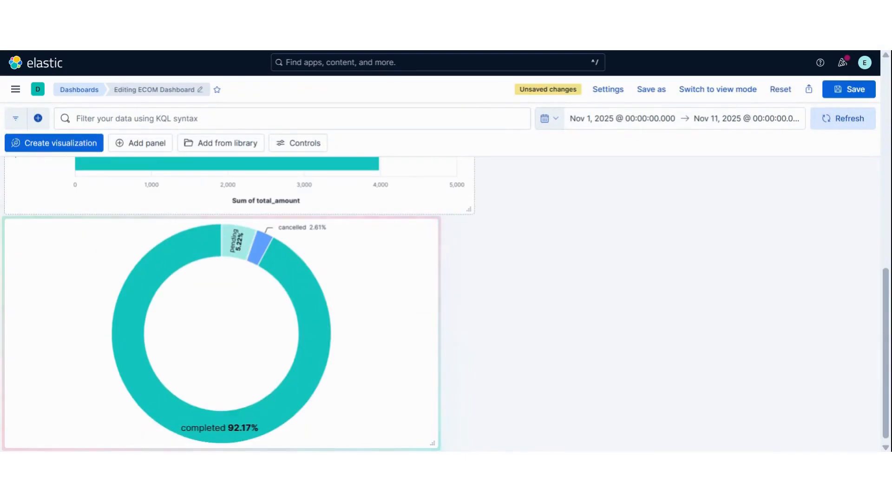
Shrink the order status donut panel and place it beside the customer region chart, beneath the product category pie.
left_click_drag(433, 447, 288, 417)
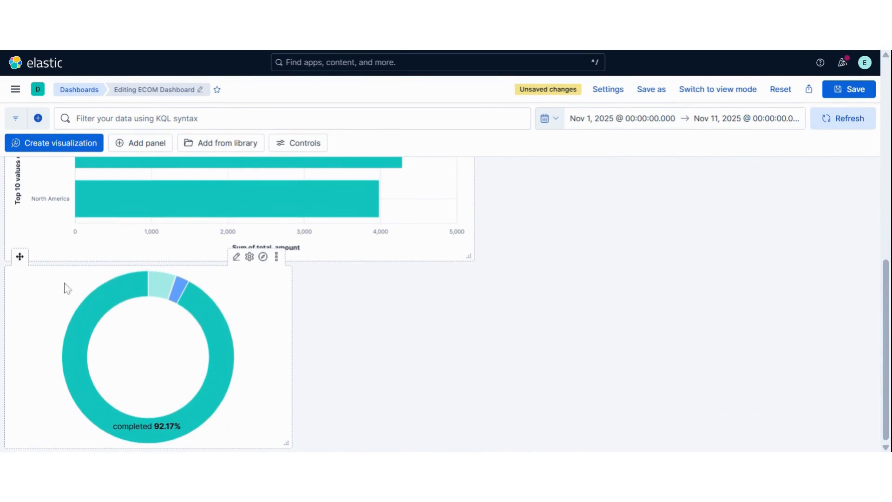
left_click_drag(20, 257, 524, 139)
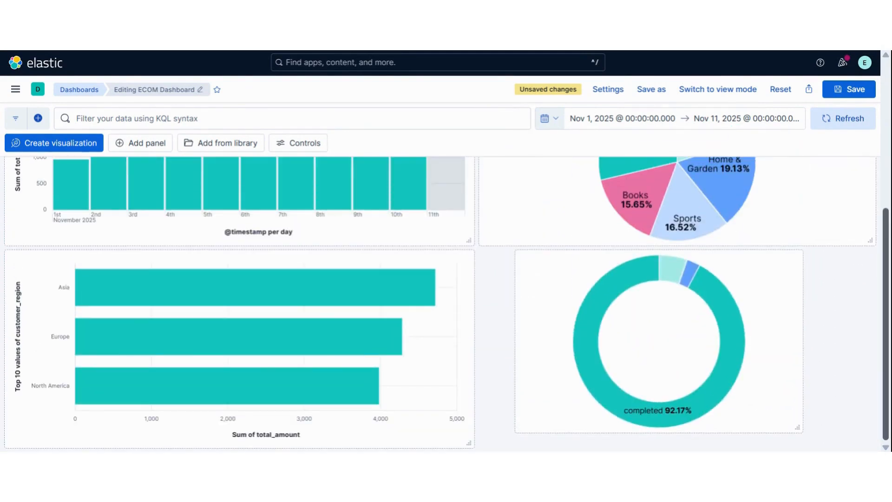
Create a Table visualization with product_name.keyword as its rows.
left_click(86, 148)
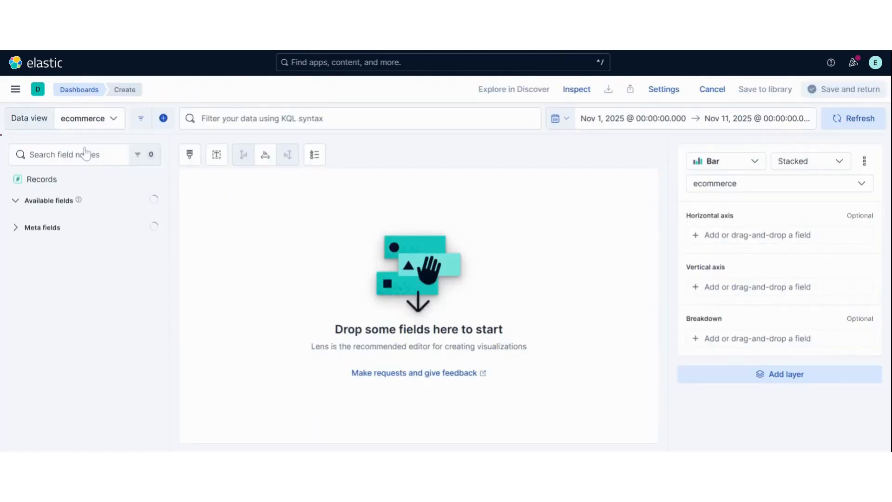
left_click(760, 167)
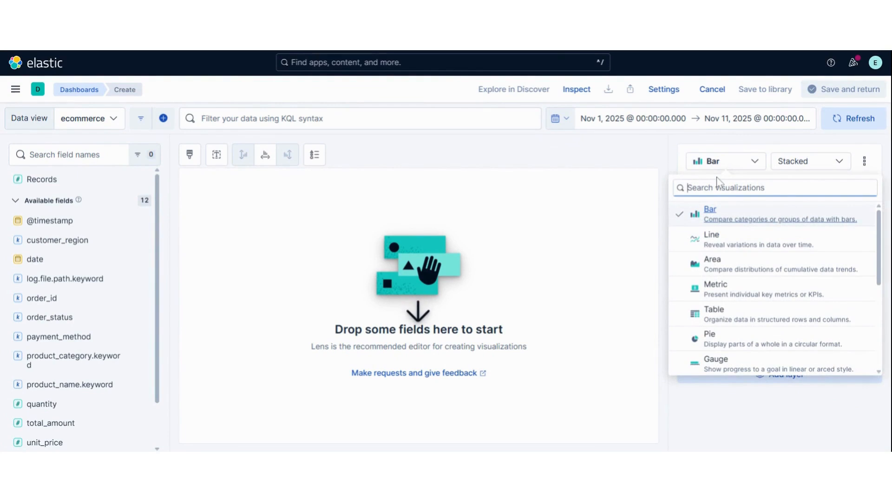
type("tabl")
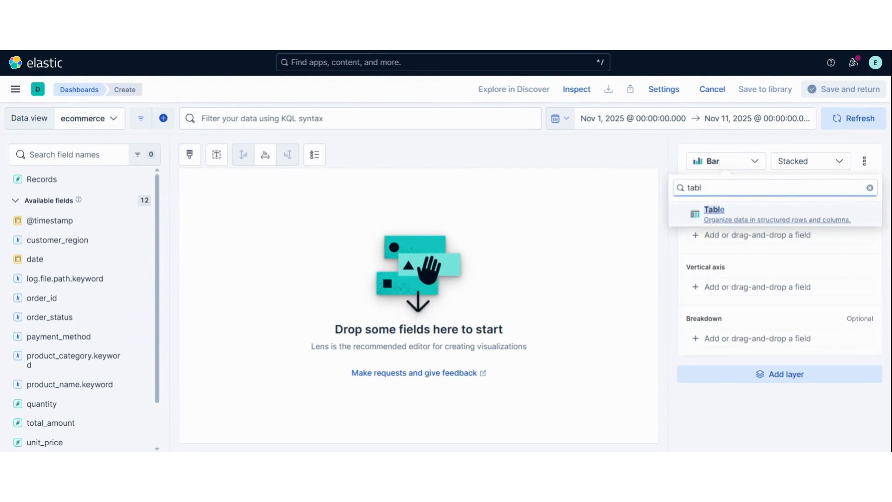
left_click(718, 213)
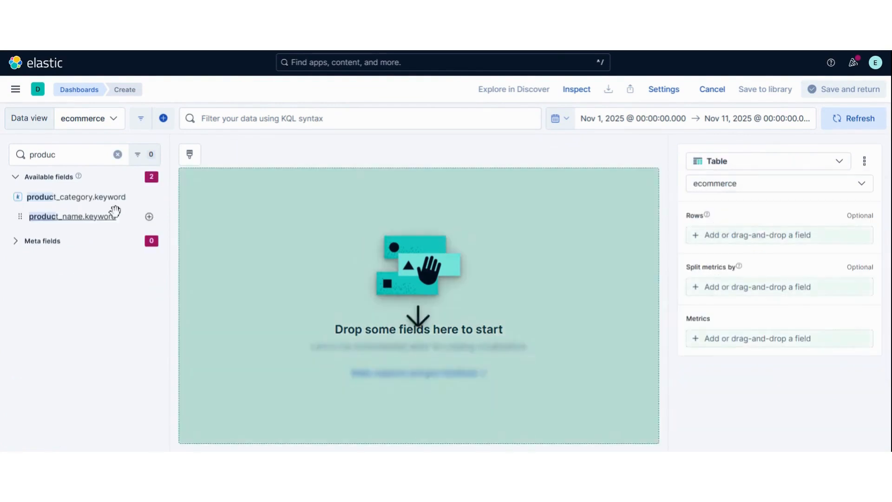
left_click_drag(114, 210, 290, 226)
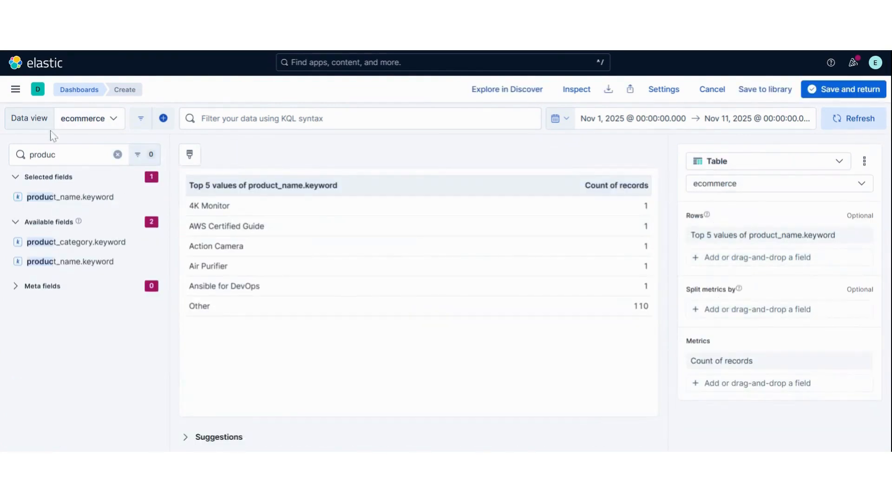
Add total_amount to the product table as a second metric column.
key("BackSpace")
key("BackSpace")
type("total")
left_click_drag(51, 216, 358, 216)
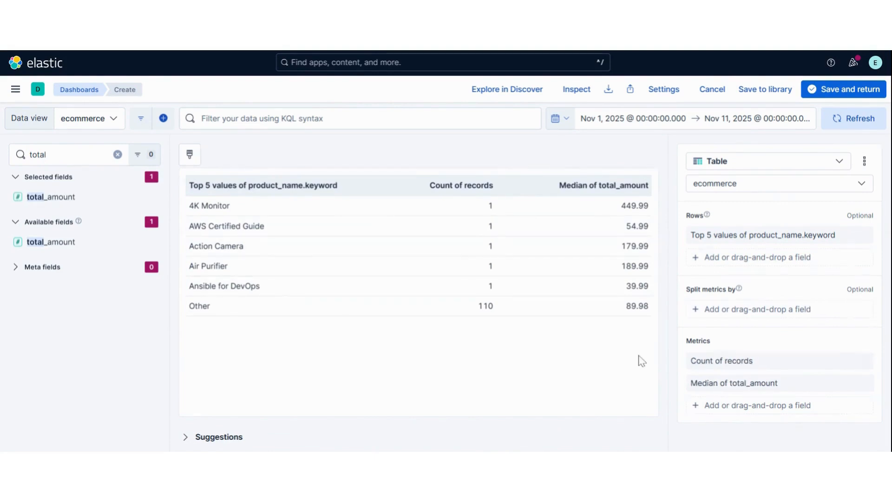
Set the table's product_name.keyword rows to the top 10 values.
left_click(806, 236)
left_click(711, 320)
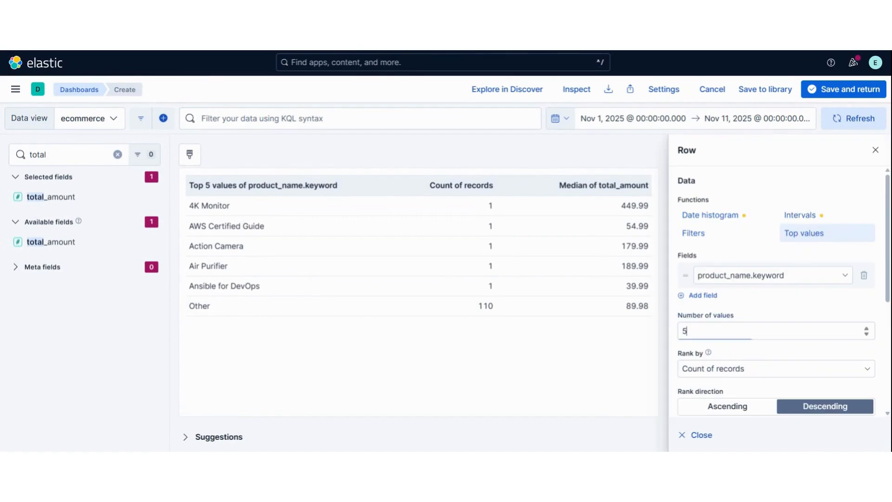
type("10")
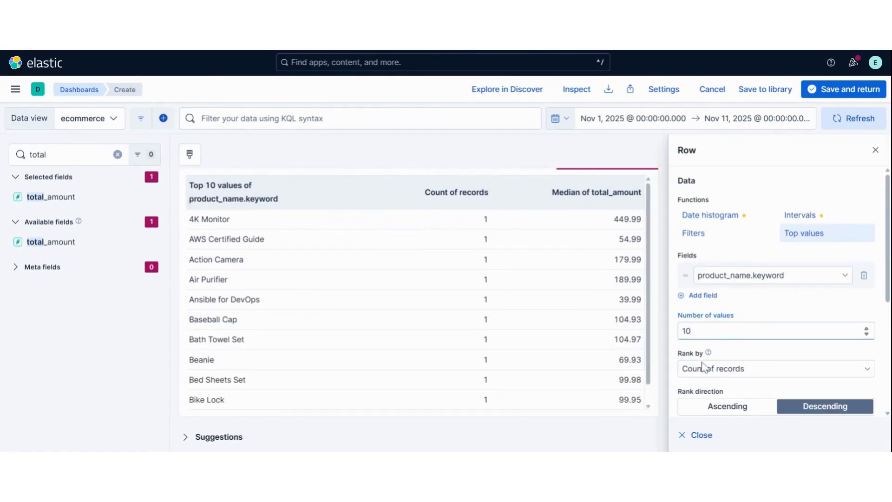
left_click(700, 435)
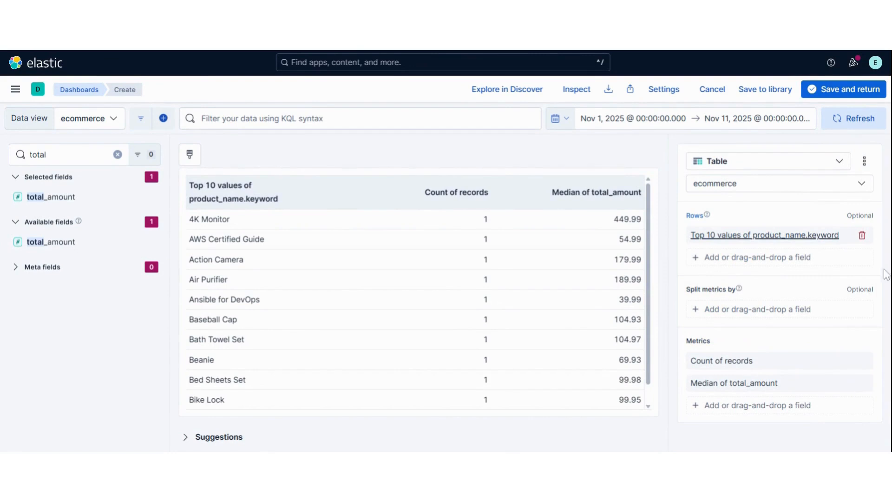
Change the table's total_amount metric from median to the Sum function.
left_click_drag(886, 274, 880, 334)
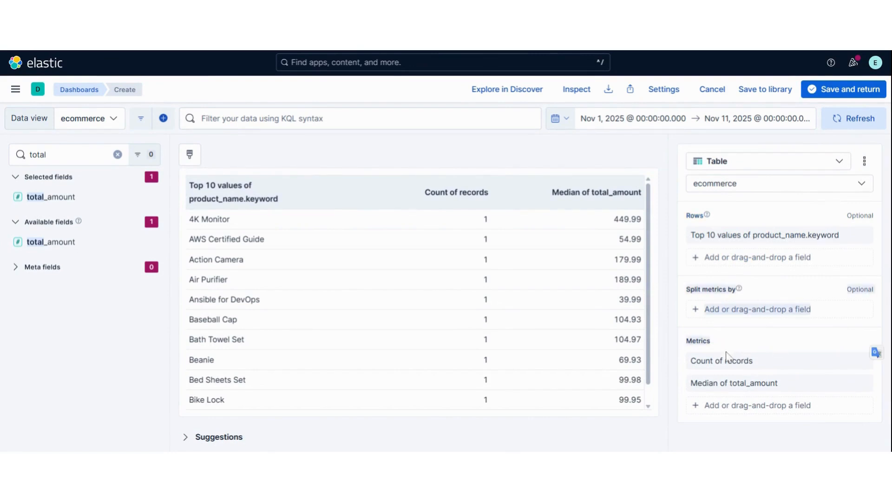
left_click(748, 385)
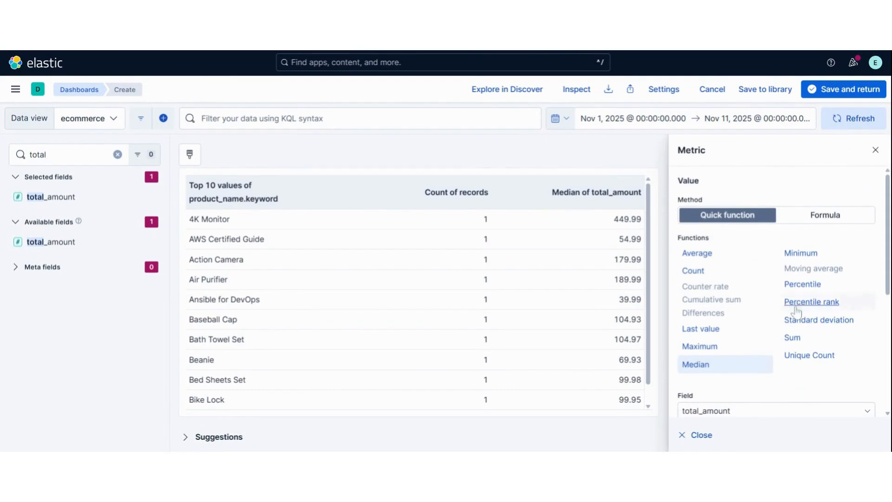
left_click(790, 340)
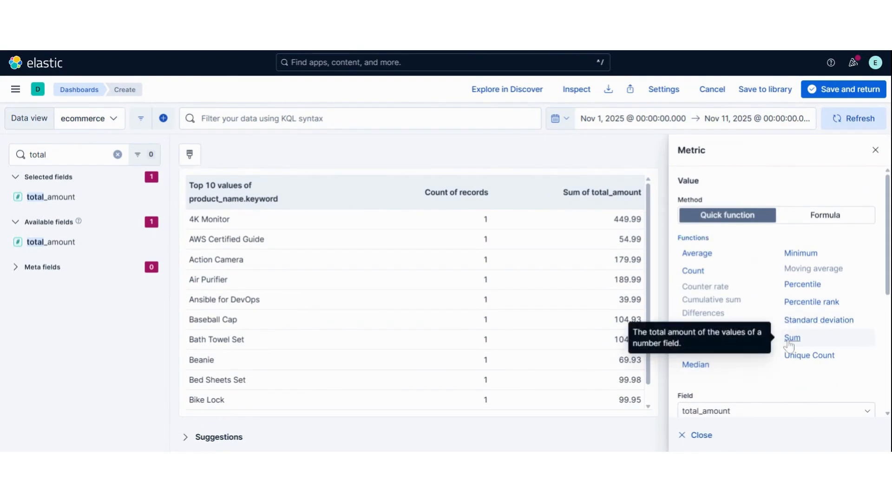
left_click(701, 435)
Replace the table's record count metric with the sum of the quantity field.
left_click(739, 361)
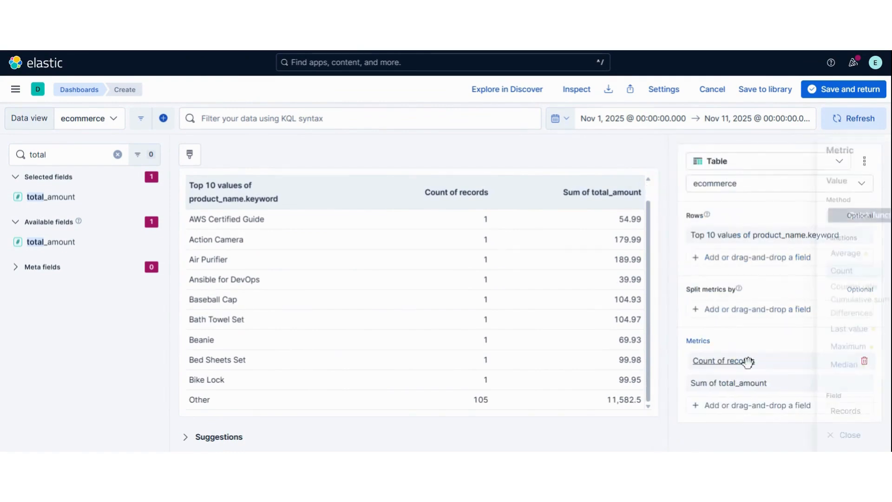
left_click(755, 411)
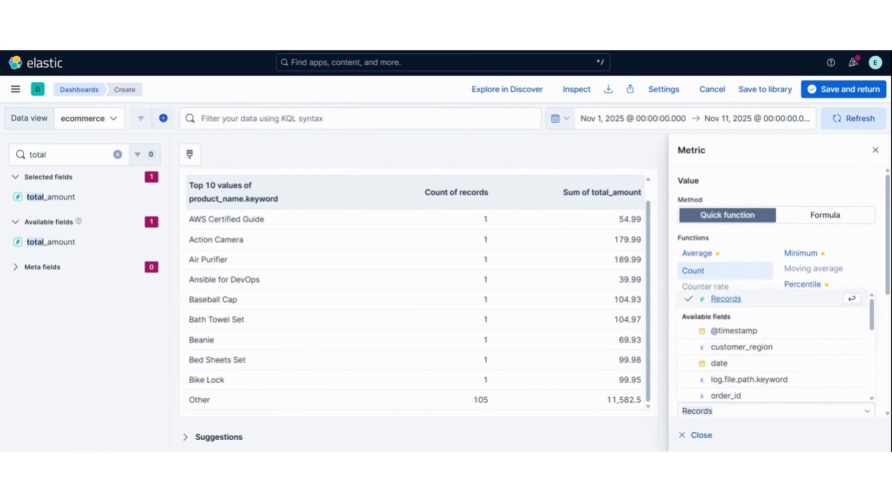
type("qua")
left_click(726, 393)
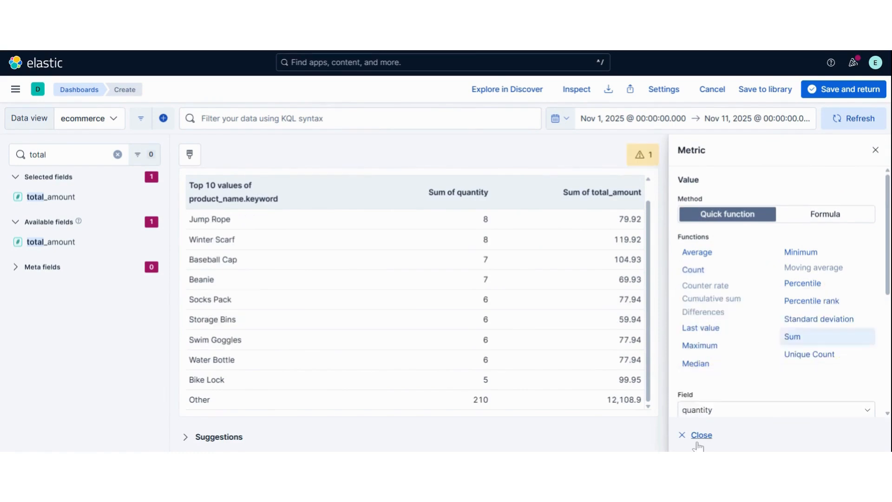
left_click(698, 437)
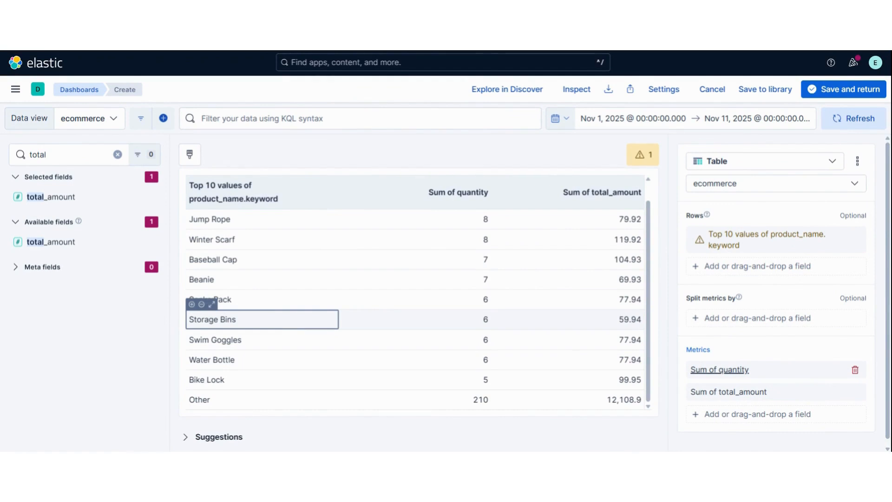
Rank the top 10 product_name.keyword rows by Sum of total_amount in descending order.
left_click(790, 236)
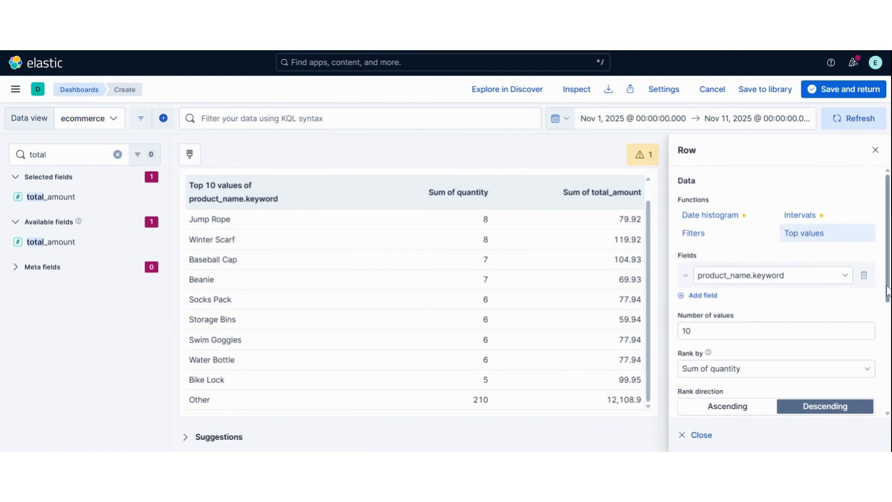
scroll(887, 291, "down", 3)
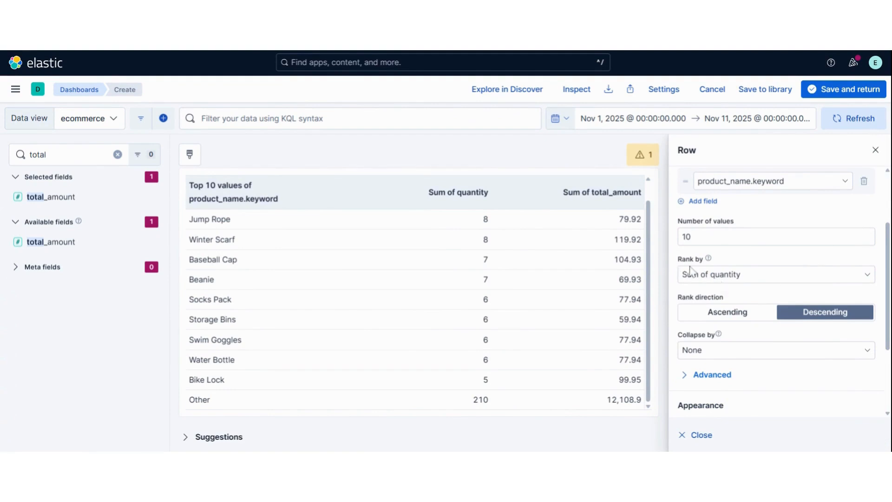
left_click(753, 276)
left_click(747, 303)
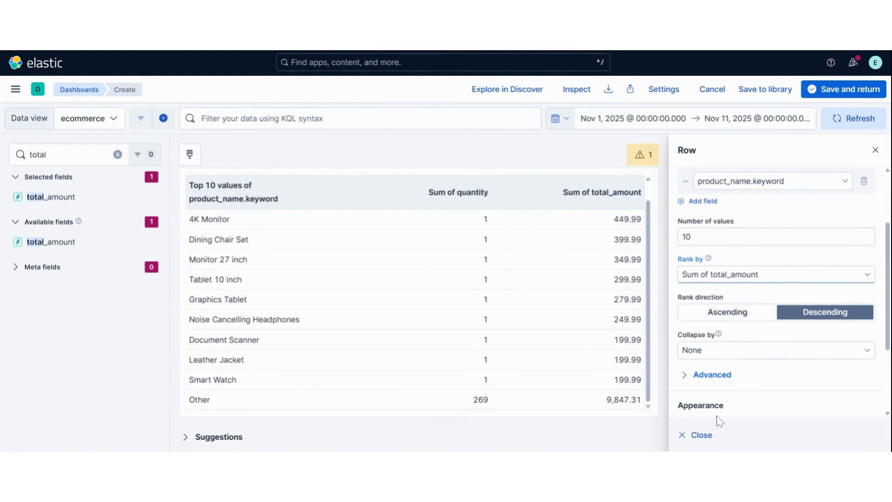
left_click(706, 435)
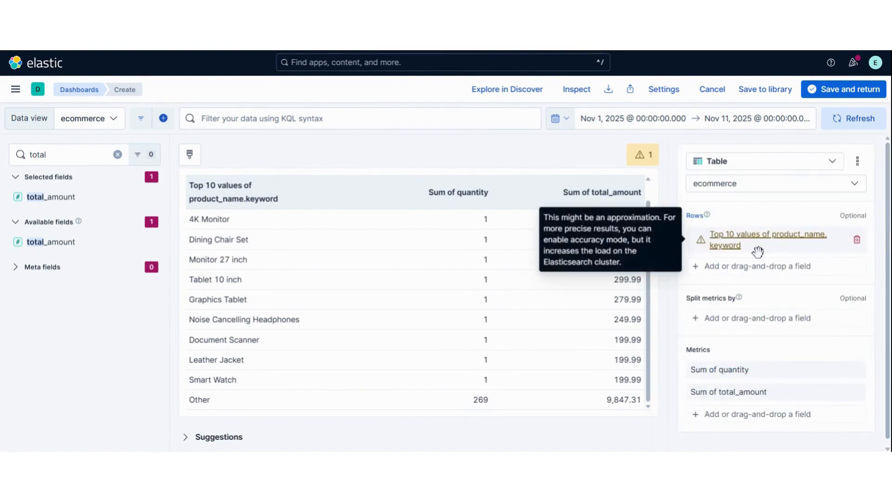
Turn off grouping of remaining values as "Other" for the product_name.keyword rows.
left_click(785, 240)
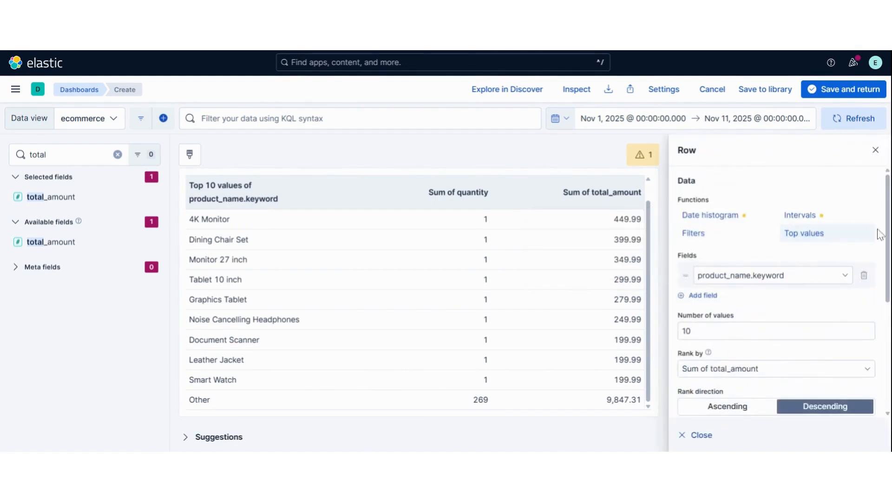
left_click_drag(889, 226, 889, 316)
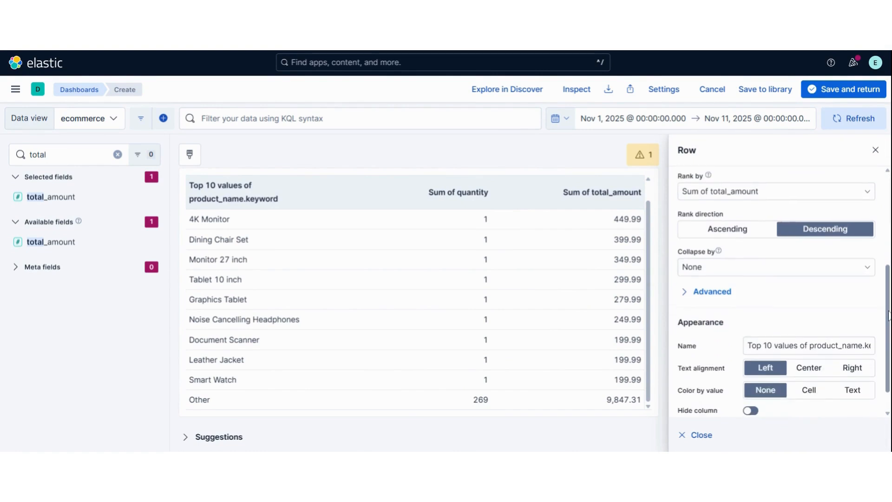
left_click(685, 291)
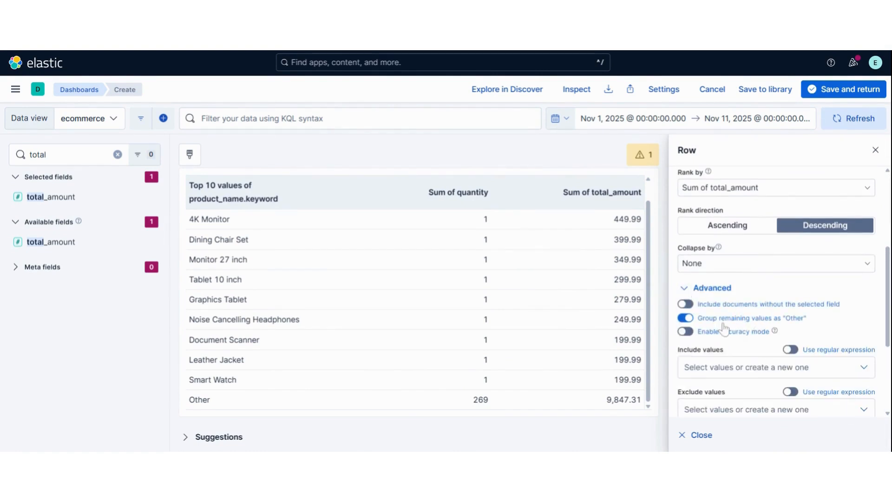
left_click(687, 319)
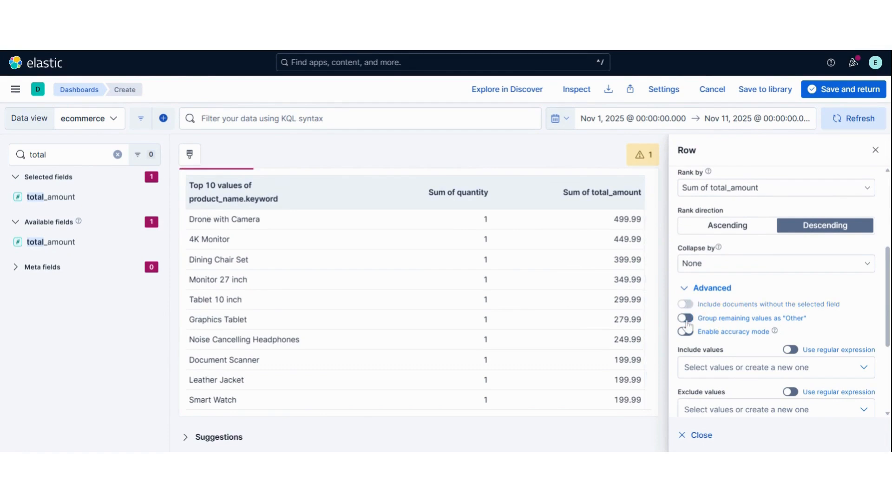
left_click(701, 436)
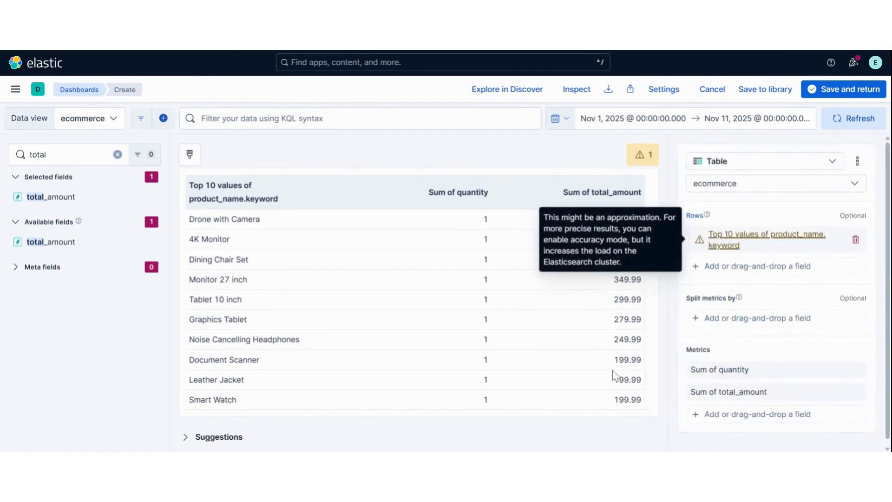
Save the product table to the dashboard and widen its panel to the full dashboard width.
left_click(847, 91)
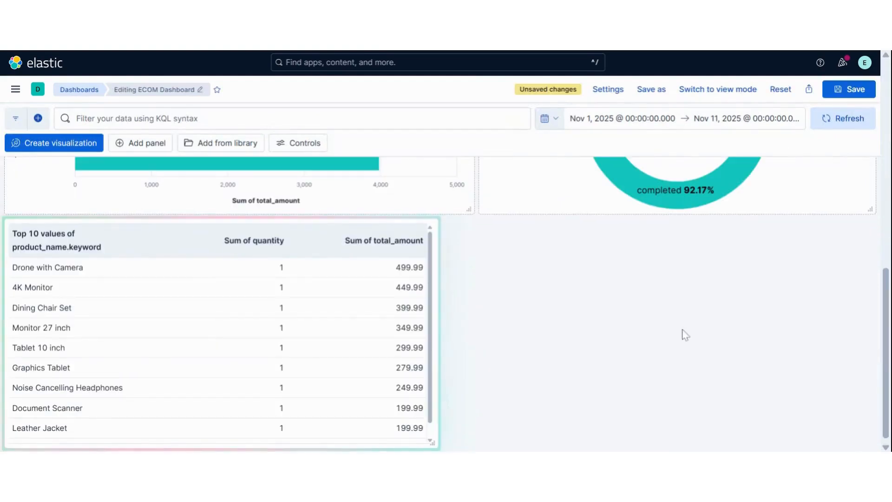
left_click_drag(435, 450, 873, 437)
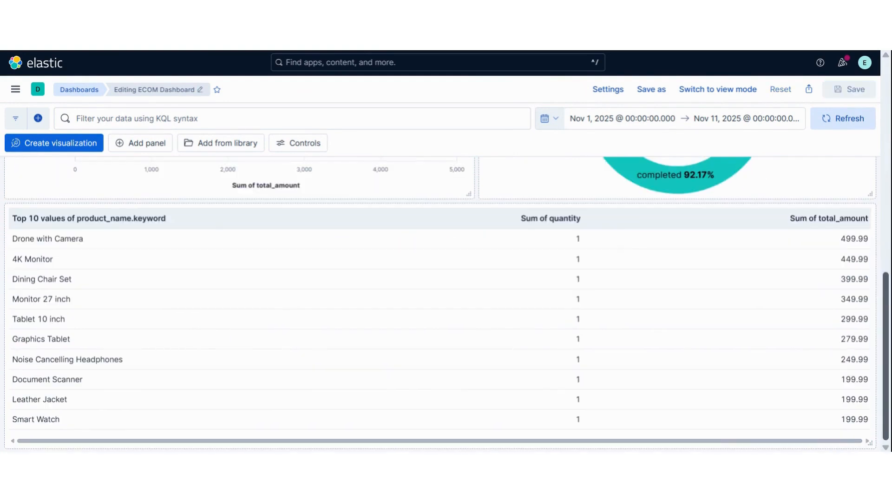
Add the ECOM Overview saved search from the library and enlarge its panel to the full dashboard width beneath the product table.
left_click_drag(886, 356, 885, 145)
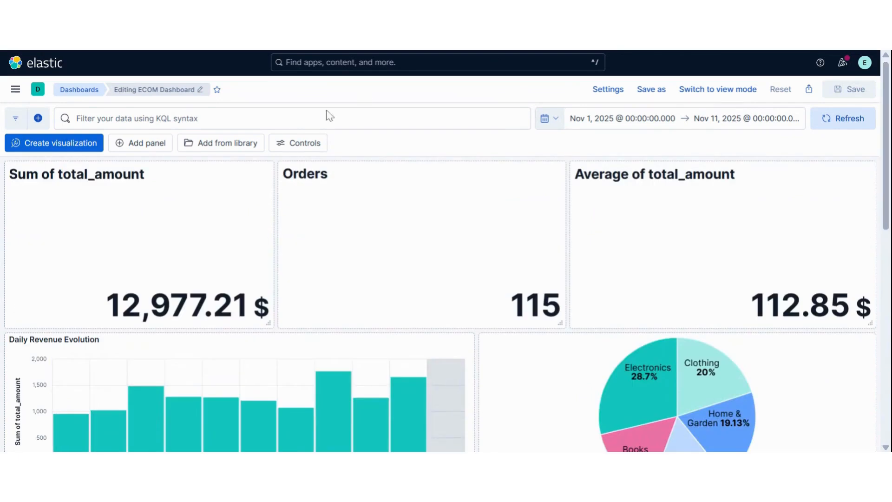
left_click(229, 153)
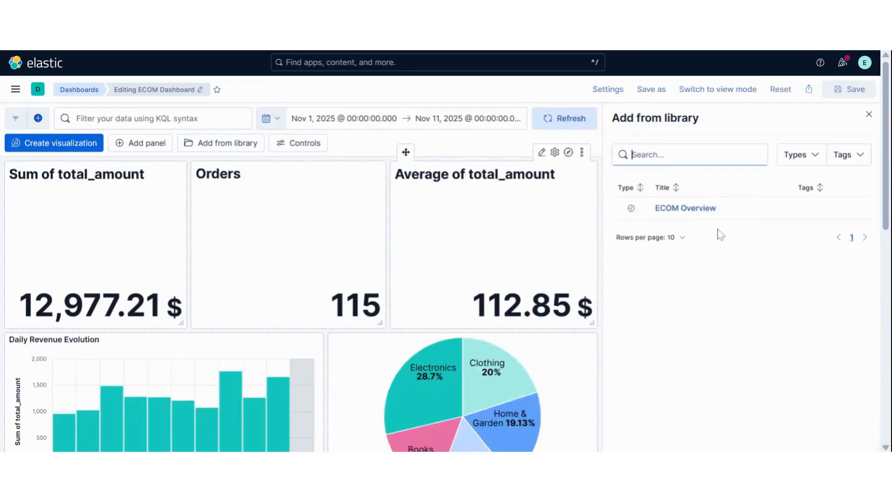
left_click(703, 209)
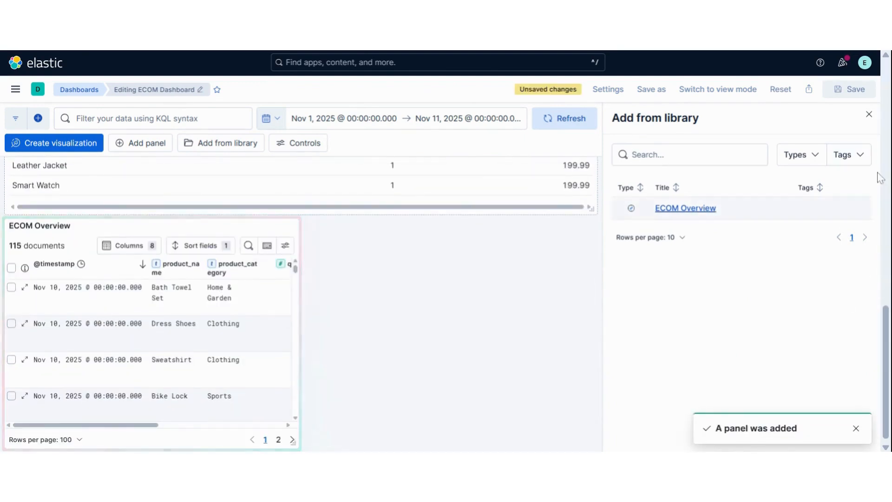
left_click(869, 115)
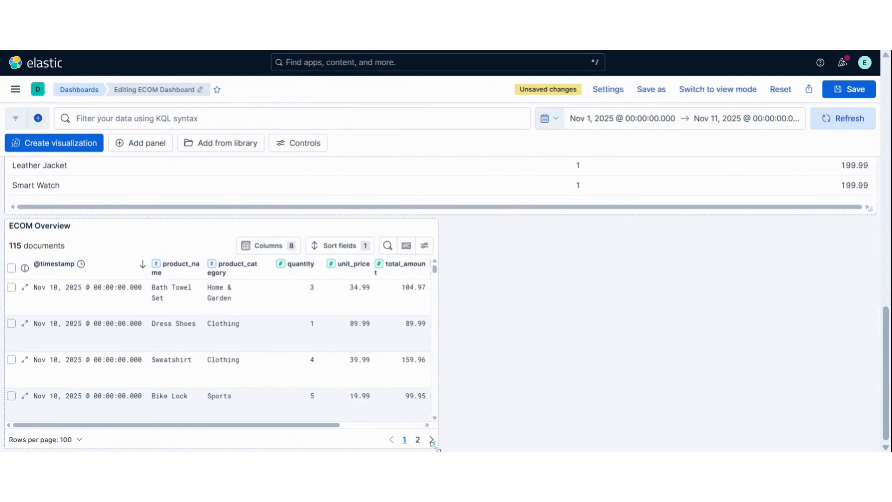
left_click_drag(434, 445, 539, 450)
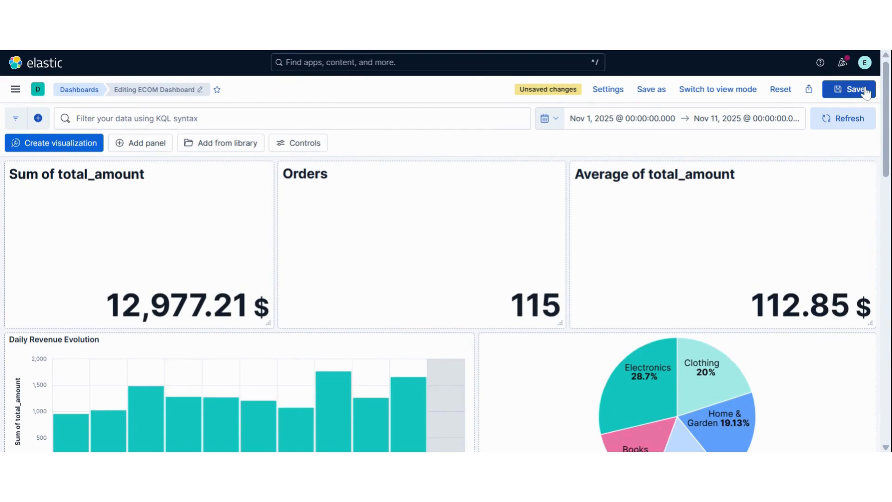
Save the ECOM Dashboard, then reopen it from the dashboards list in view mode.
left_click(864, 91)
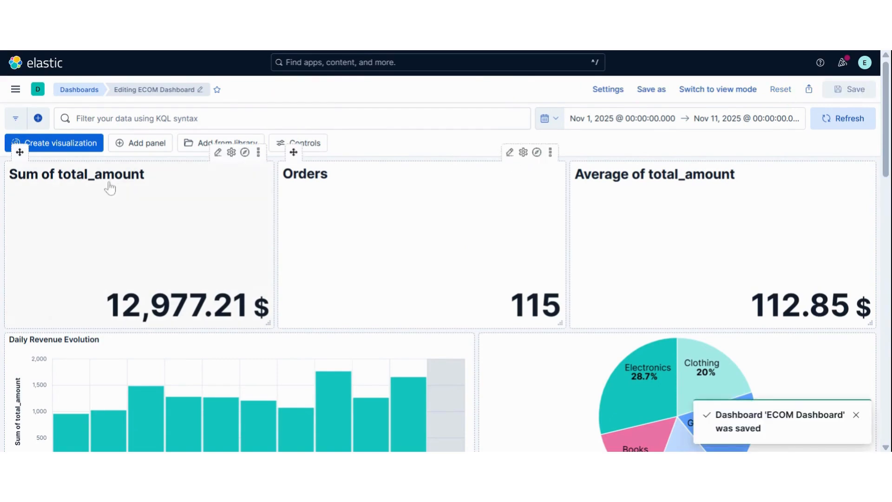
left_click(84, 93)
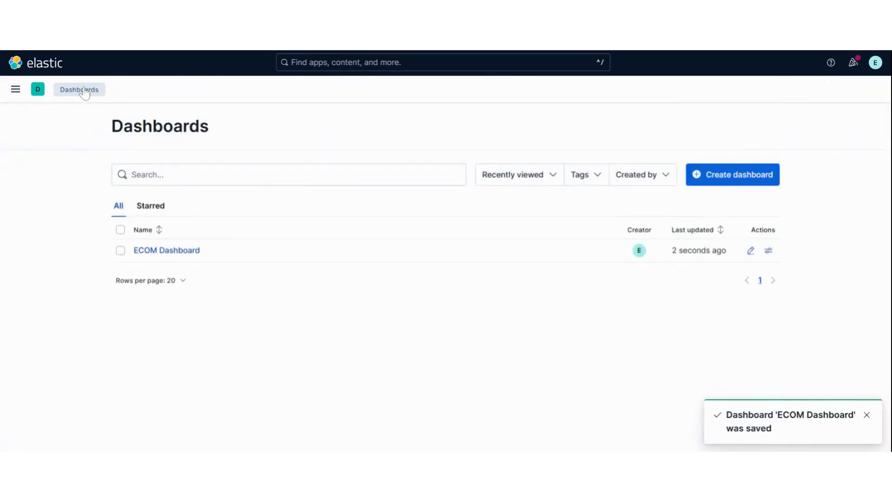
left_click(173, 251)
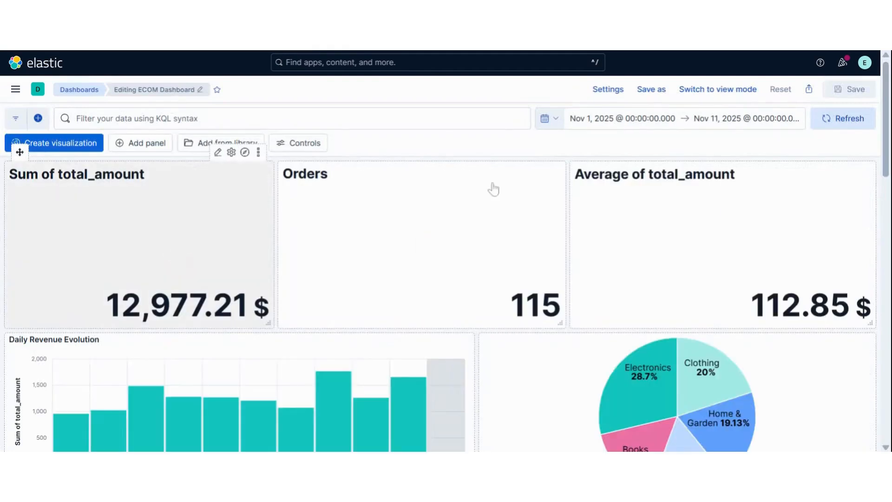
left_click(729, 96)
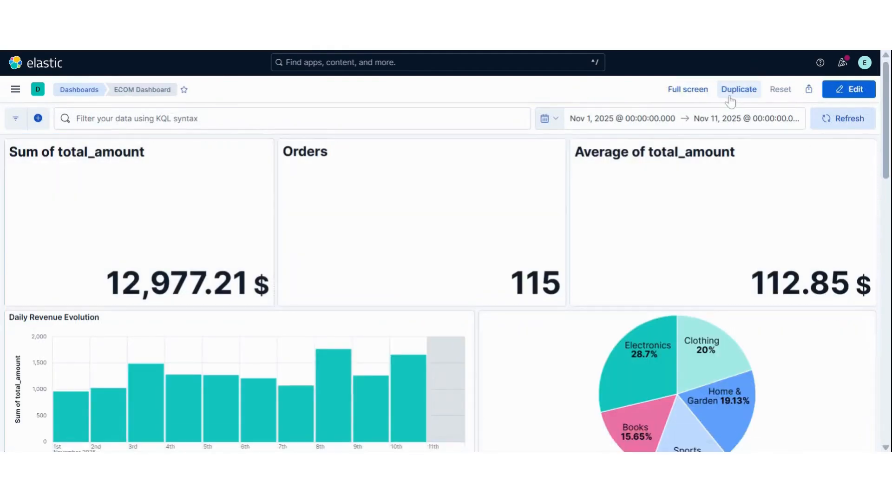
Review the whole ECOM Dashboard, from the metrics and charts down to the product table and ECOM Overview documents.
mouse_move(887, 102)
left_mouse_down()
mouse_move(887, 113)
mouse_move(886, 95)
left_mouse_up()
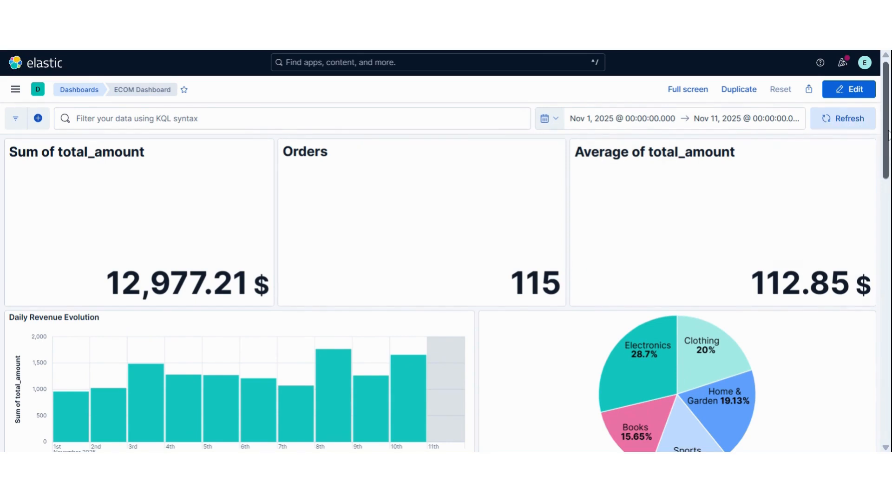
scroll(889, 134, "down", 5)
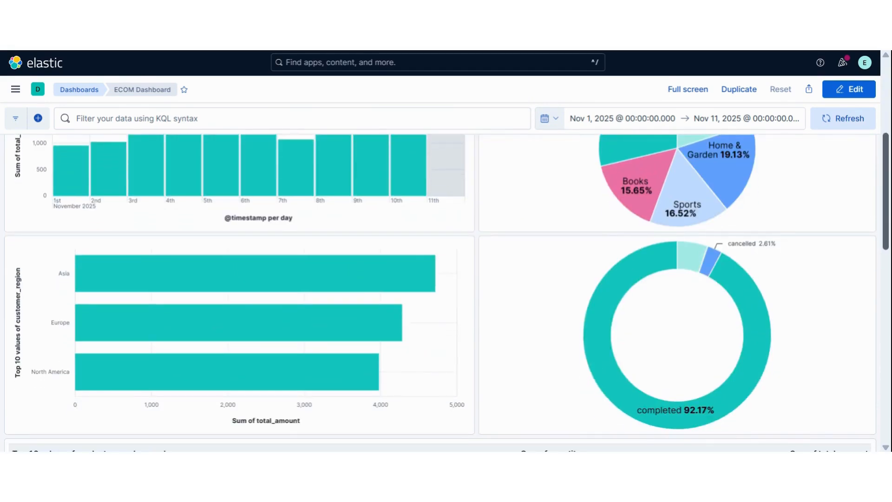
scroll(448, 292, "down", 1)
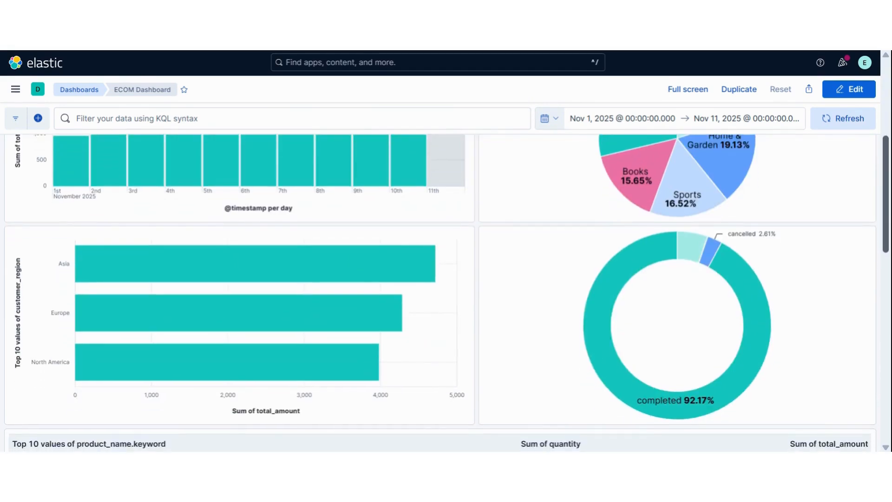
scroll(886, 228, "down", 1)
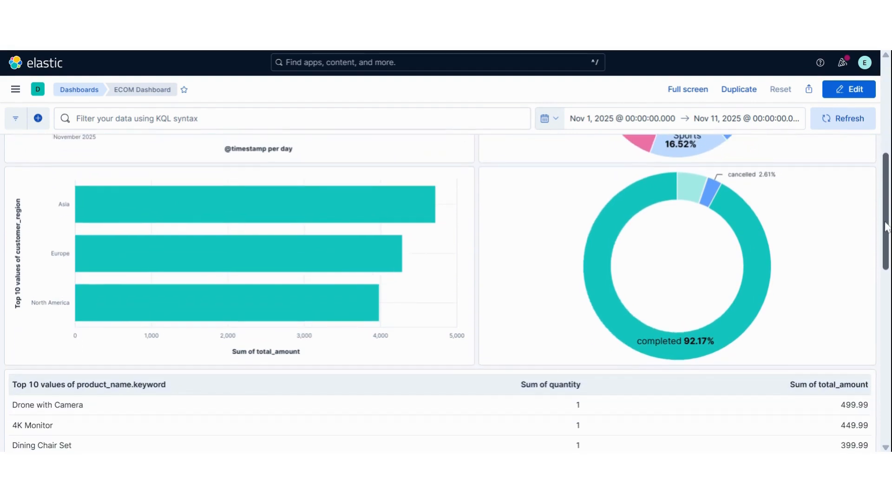
scroll(879, 291, "down", 5)
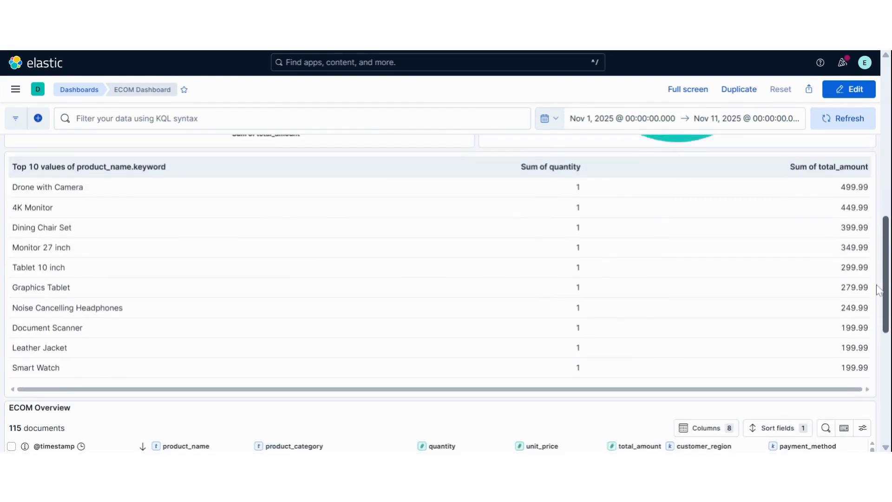
scroll(879, 291, "down", 5)
scroll(860, 399, "down", 3)
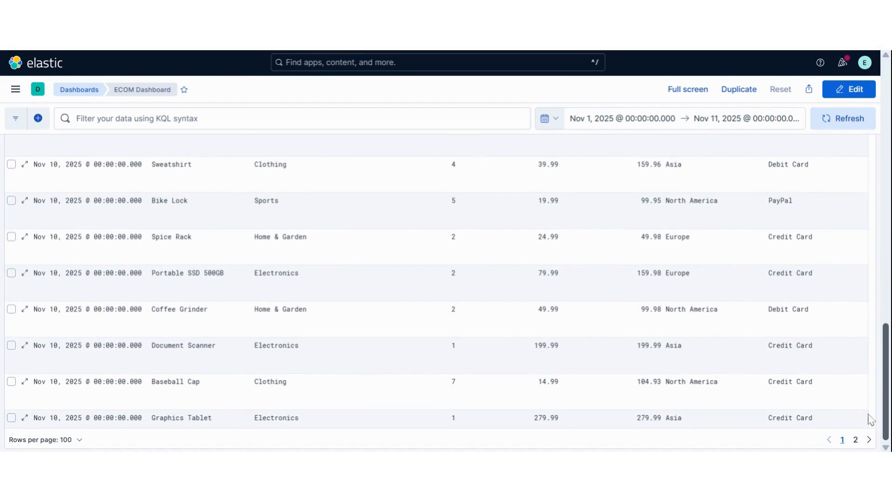
scroll(869, 421, "up", 10)
scroll(442, 293, "up", 5)
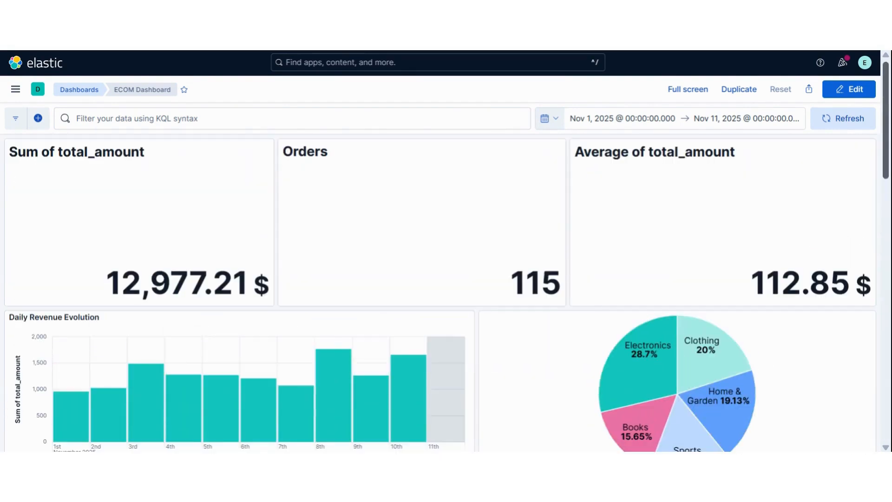